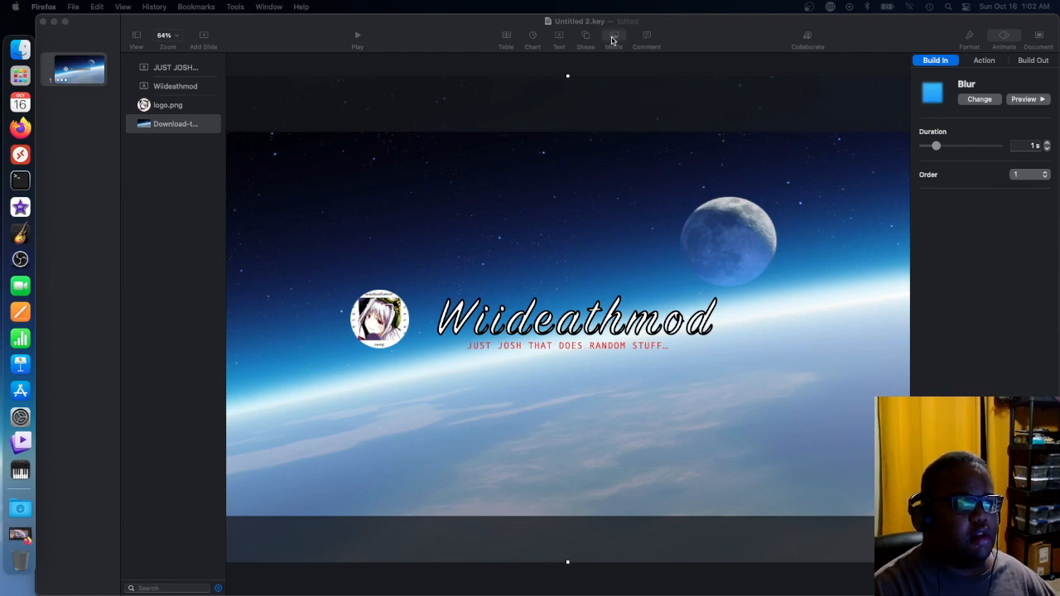
Close the Build Order window and look through the media types that can be inserted on the slide.
left_click(612, 40)
left_click(614, 37)
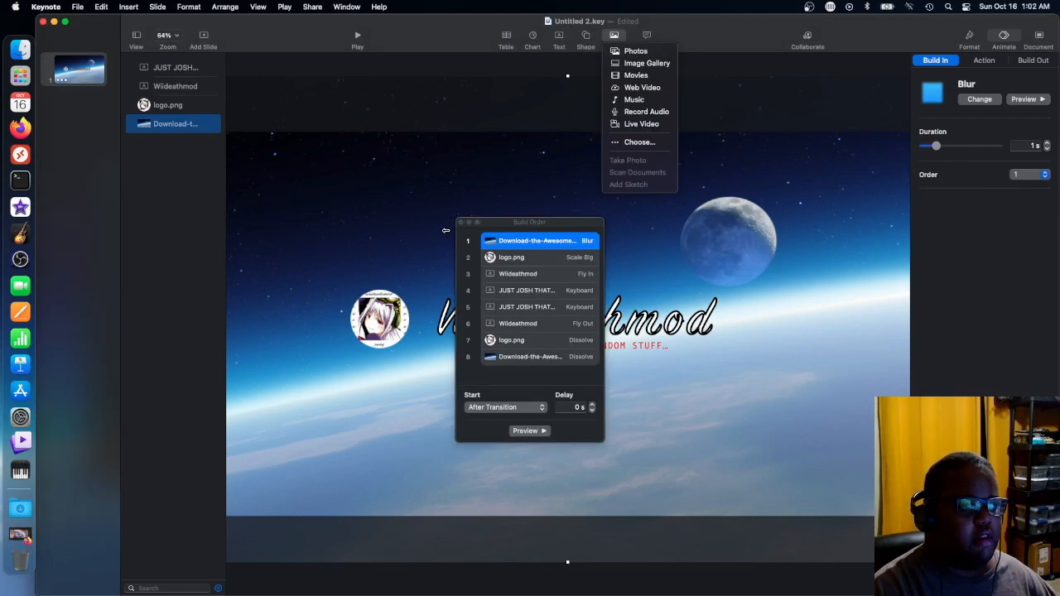
left_click(460, 222)
left_click(460, 222)
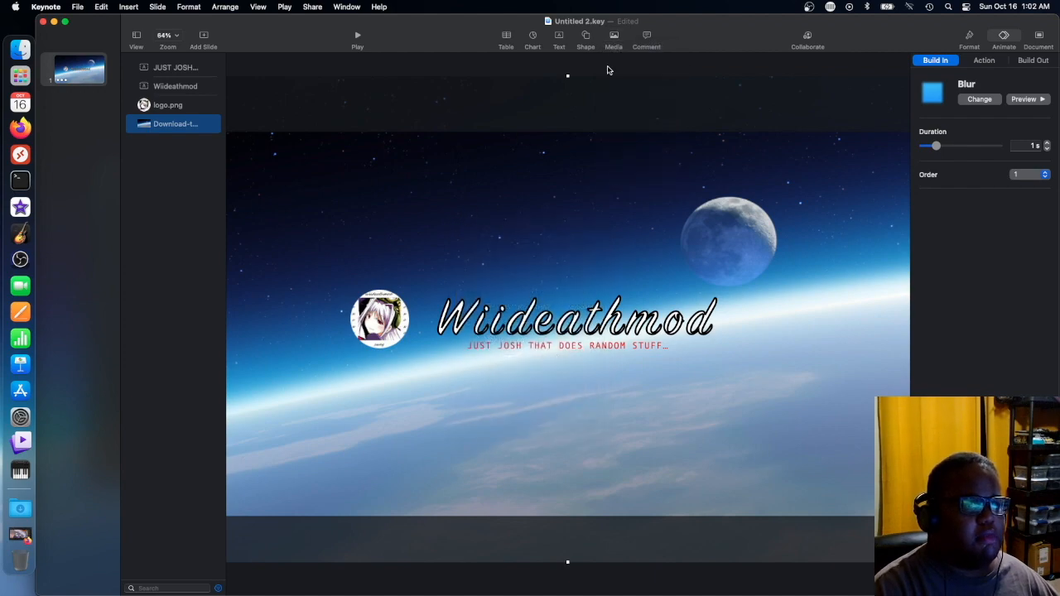
left_click(613, 37)
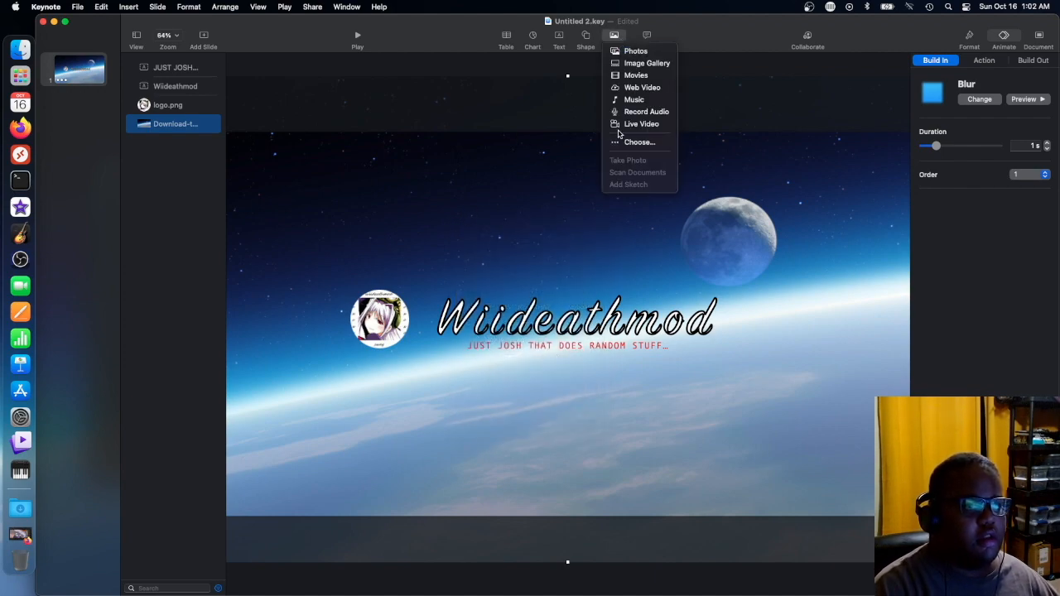
left_click(533, 113)
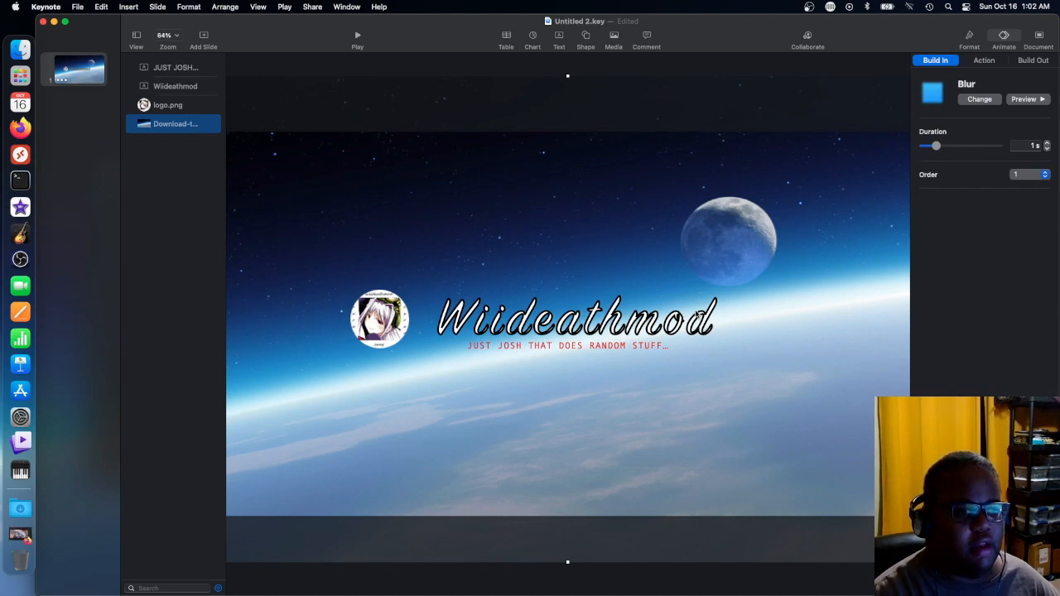
Examine the text formatting of the Wiideathmod title, including its advanced font options, and of the red tagline below it.
left_click(687, 329)
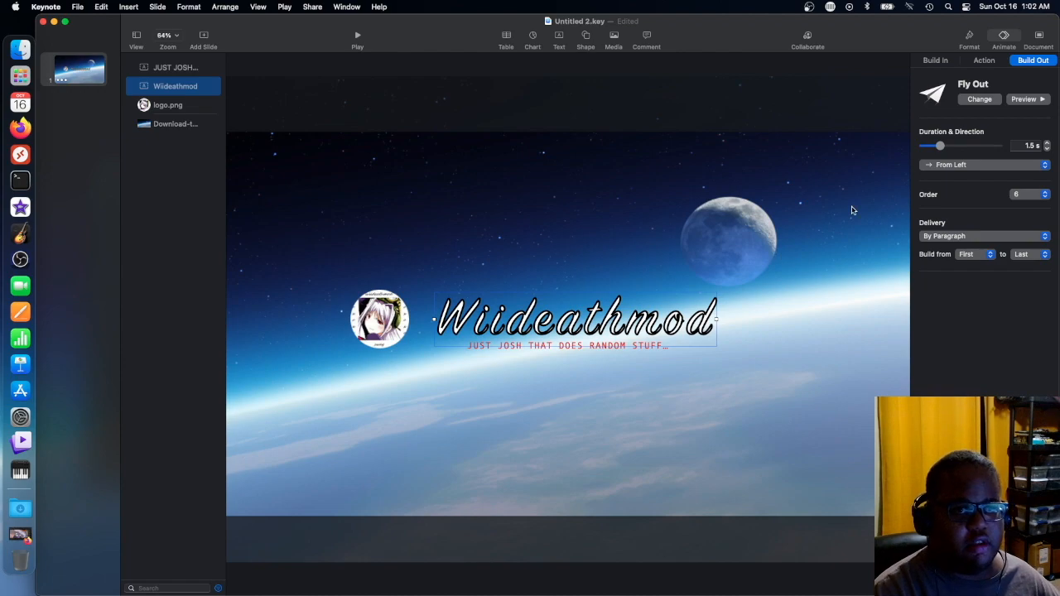
left_click(970, 39)
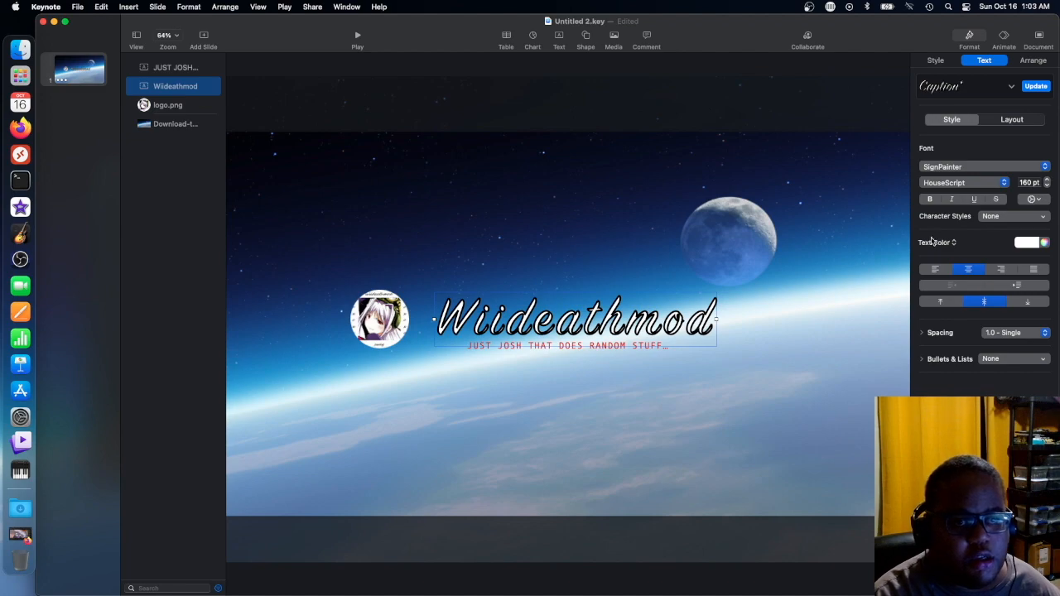
left_click(1038, 202)
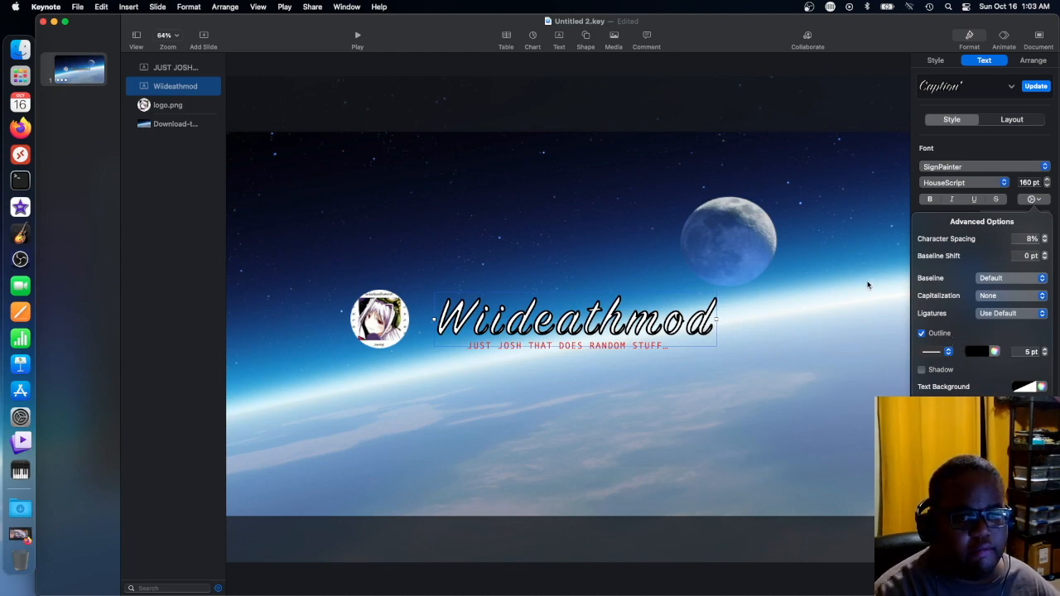
left_click(1042, 149)
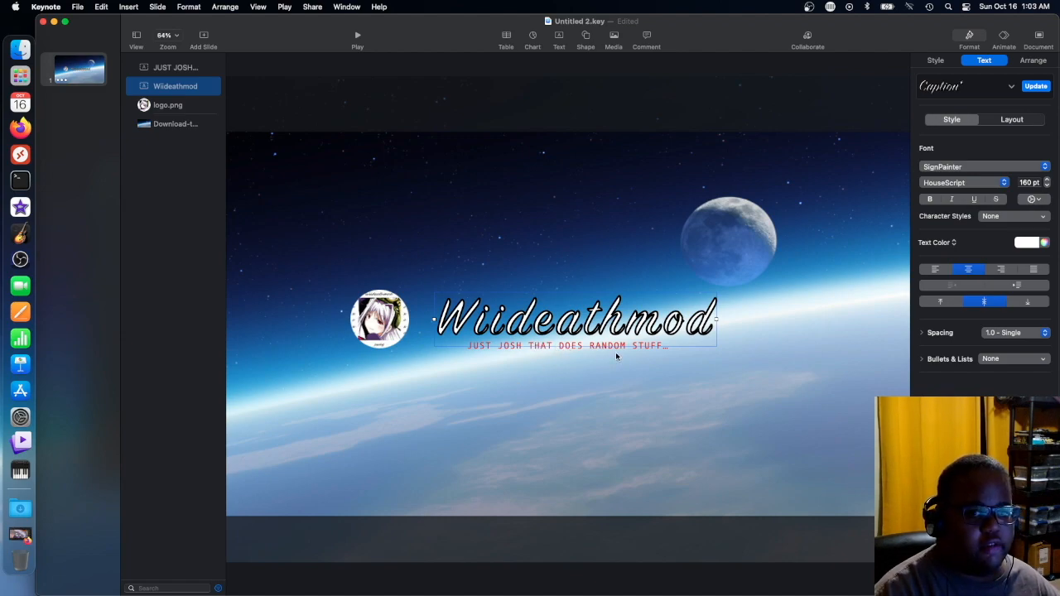
left_click(659, 347)
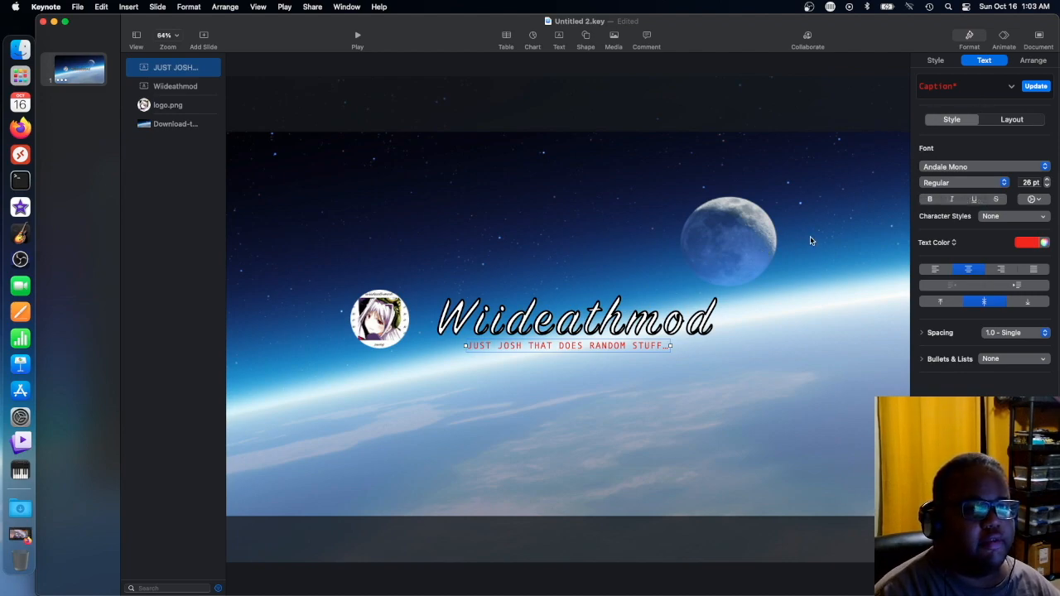
Review the build-out animations of the tagline, the Wiideathmod title and the space background image.
left_click(1003, 40)
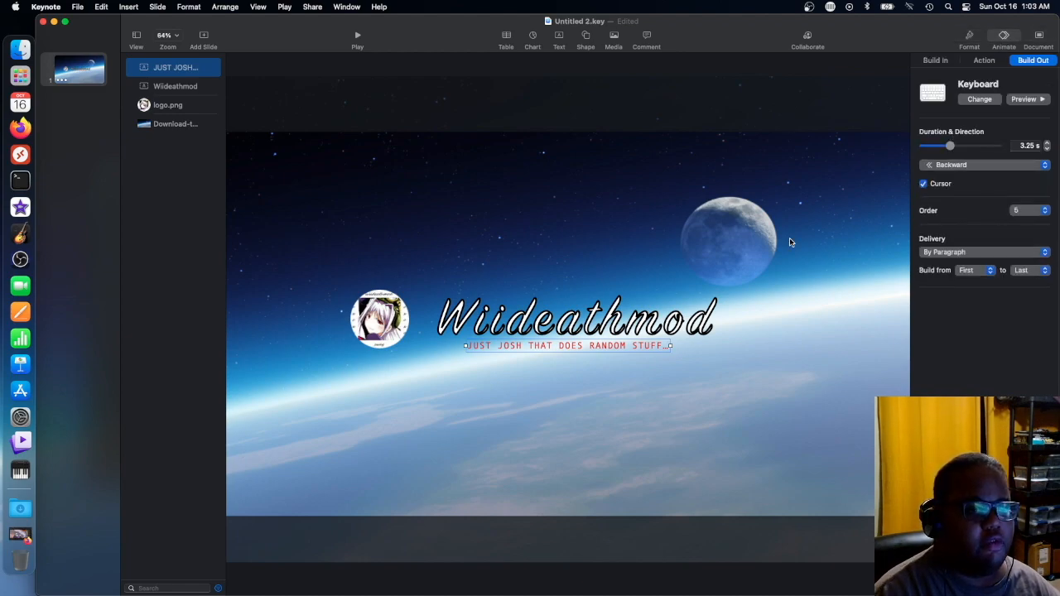
left_click(642, 323)
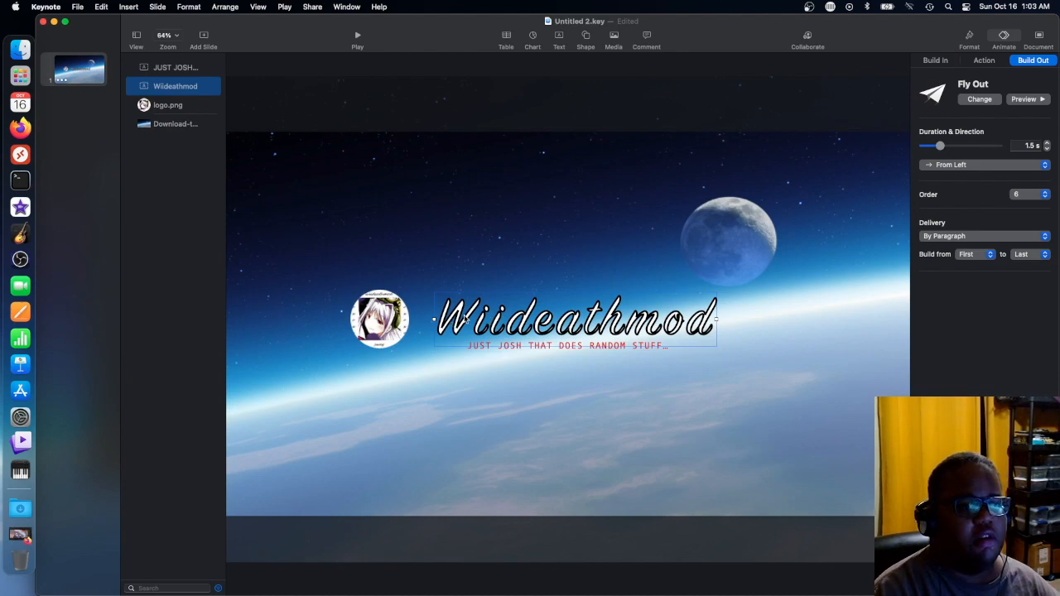
left_click(416, 415)
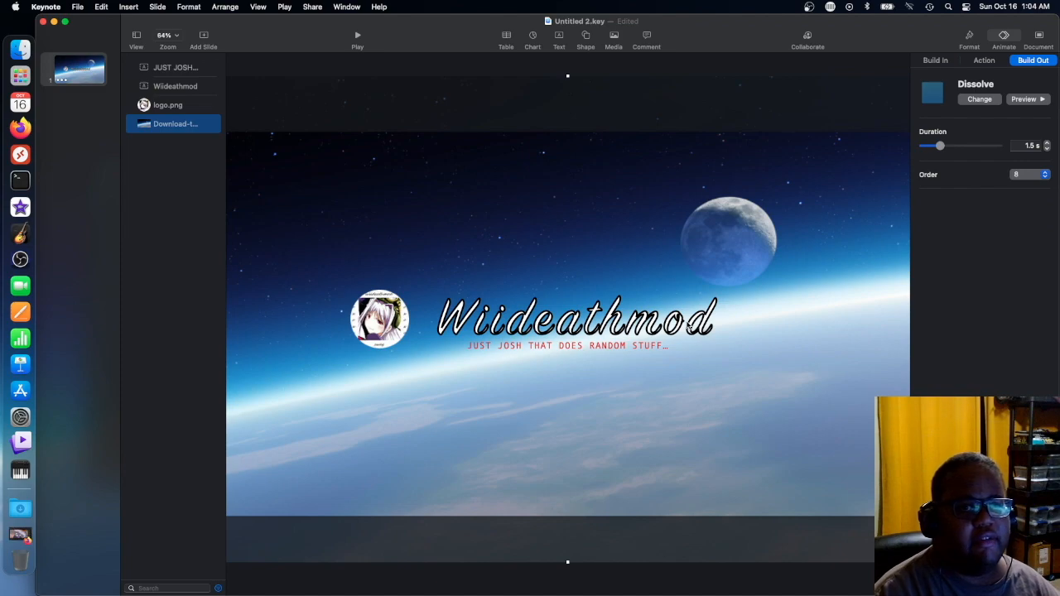
Review the build-in animations of the background image, the logo, the Wiideathmod title and the tagline.
left_click(935, 61)
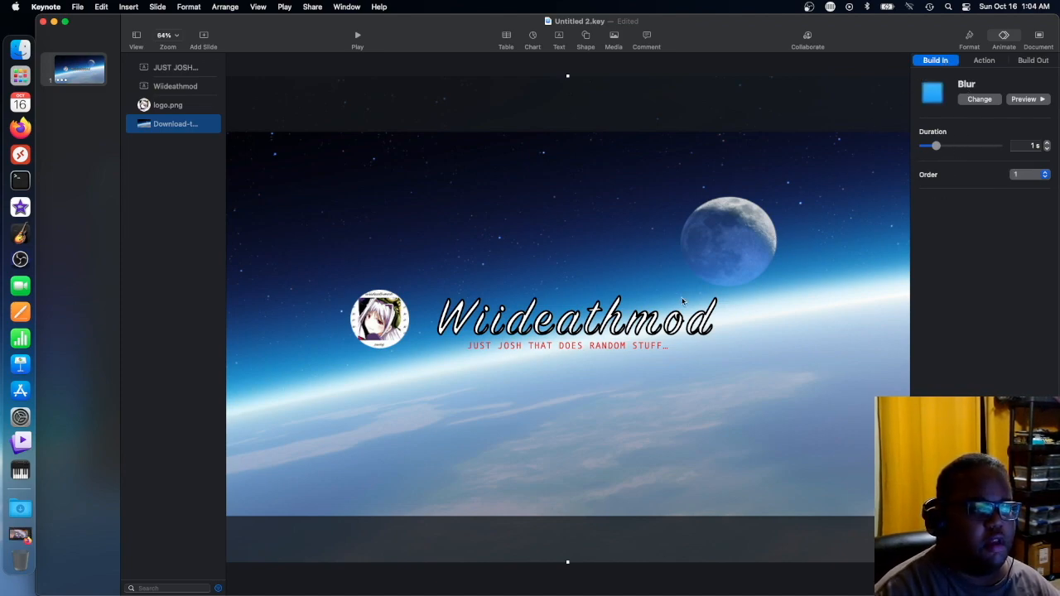
left_click(392, 325)
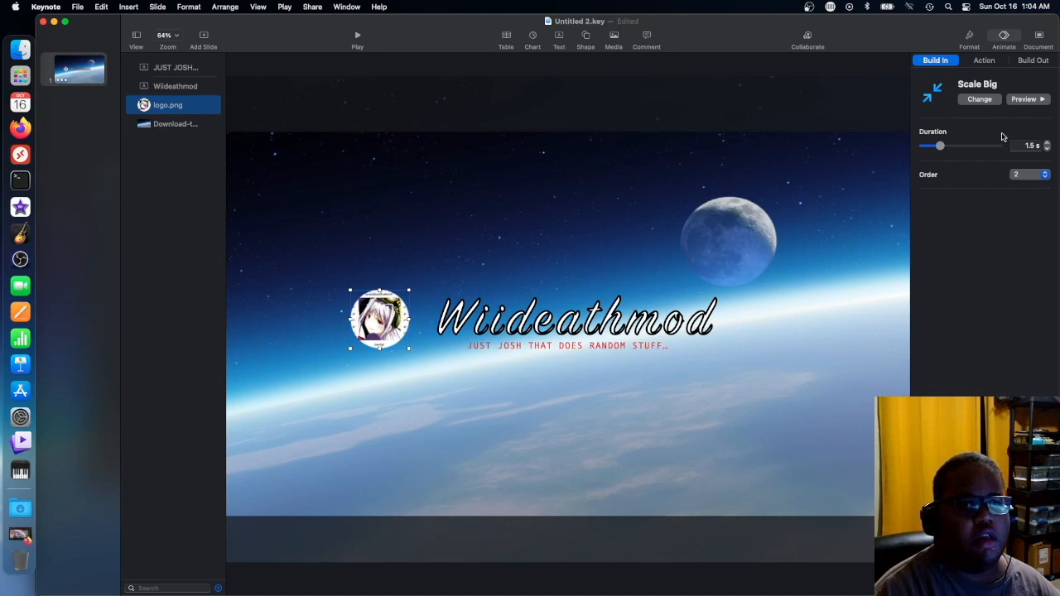
left_click(694, 330)
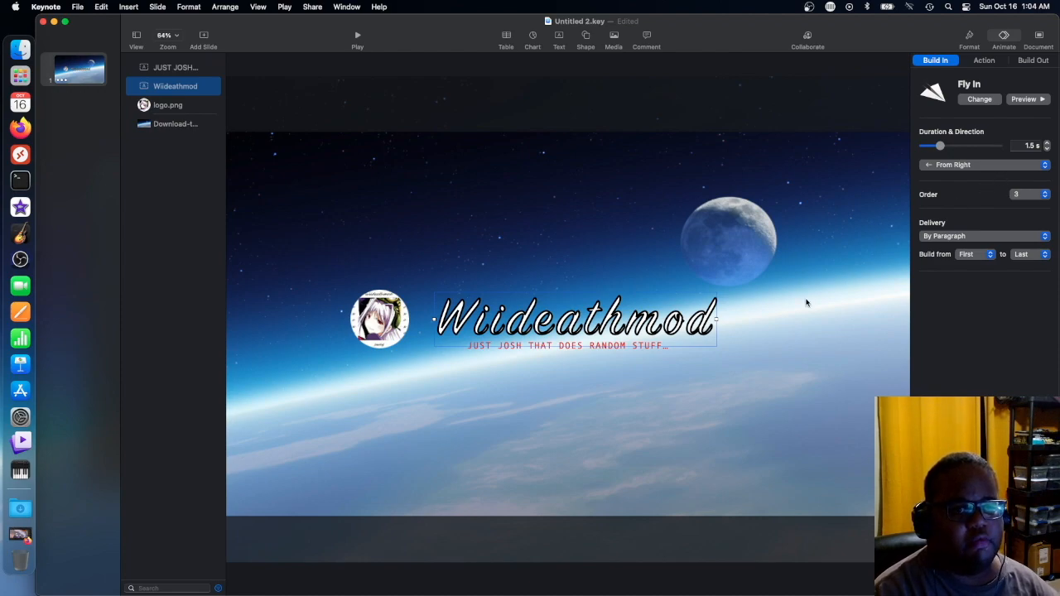
left_click(627, 348)
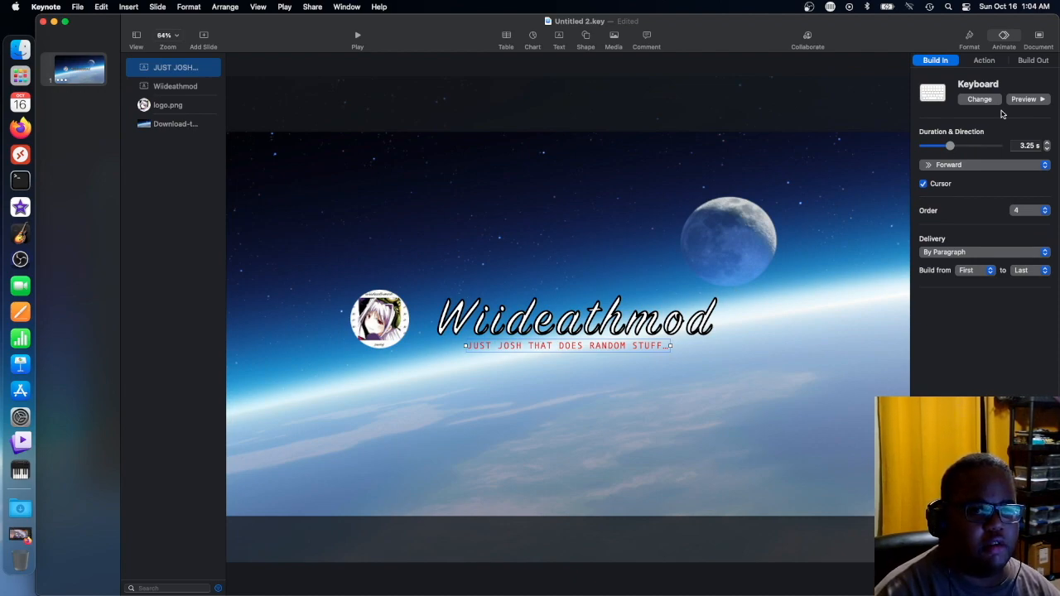
Compare the build-out and build-in settings of the tagline and of the Wiideathmod title.
left_click(1047, 63)
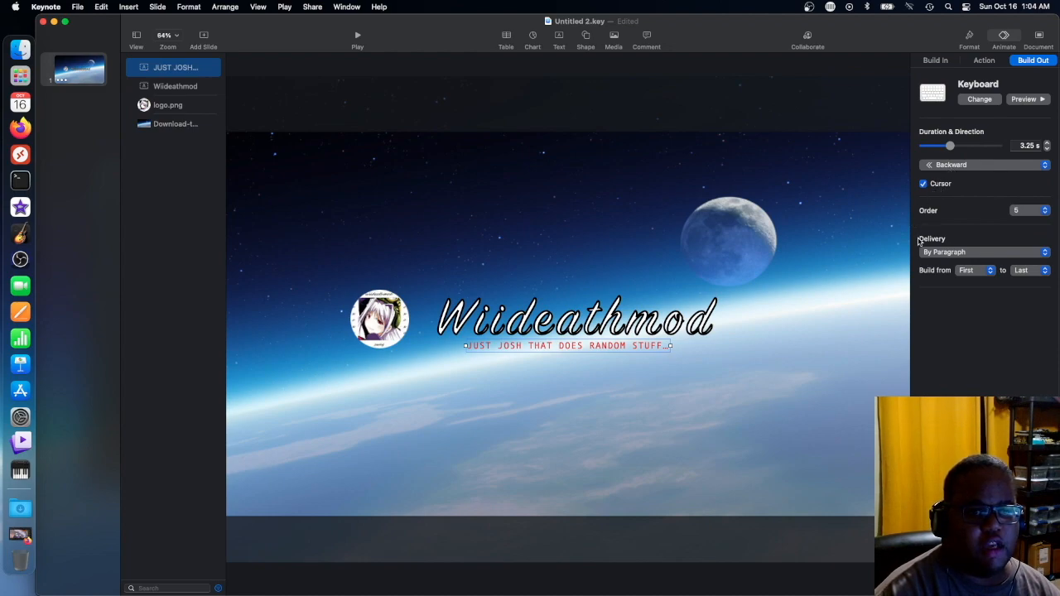
left_click(941, 64)
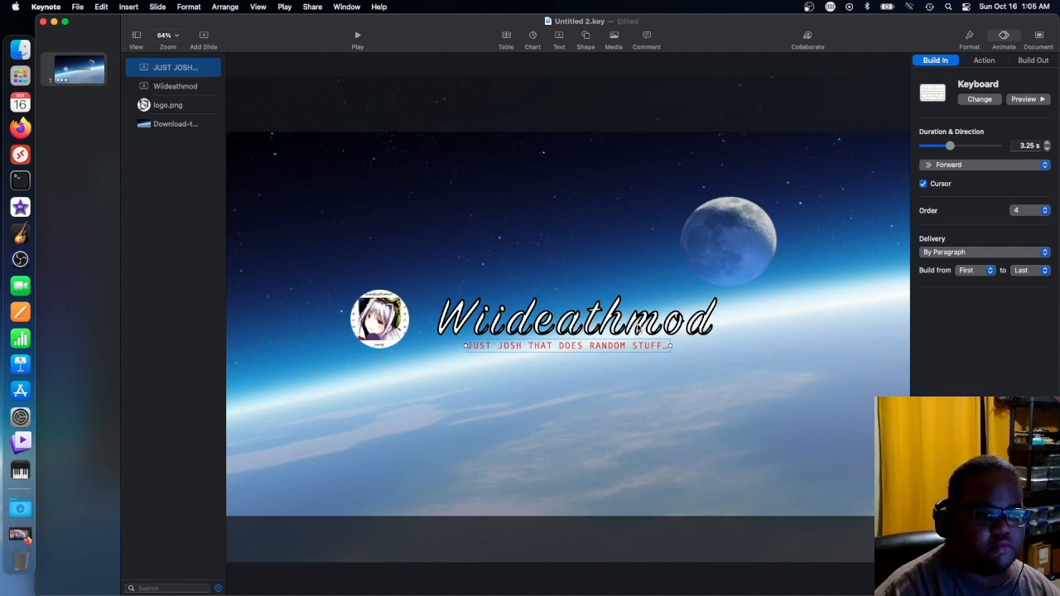
left_click(637, 329)
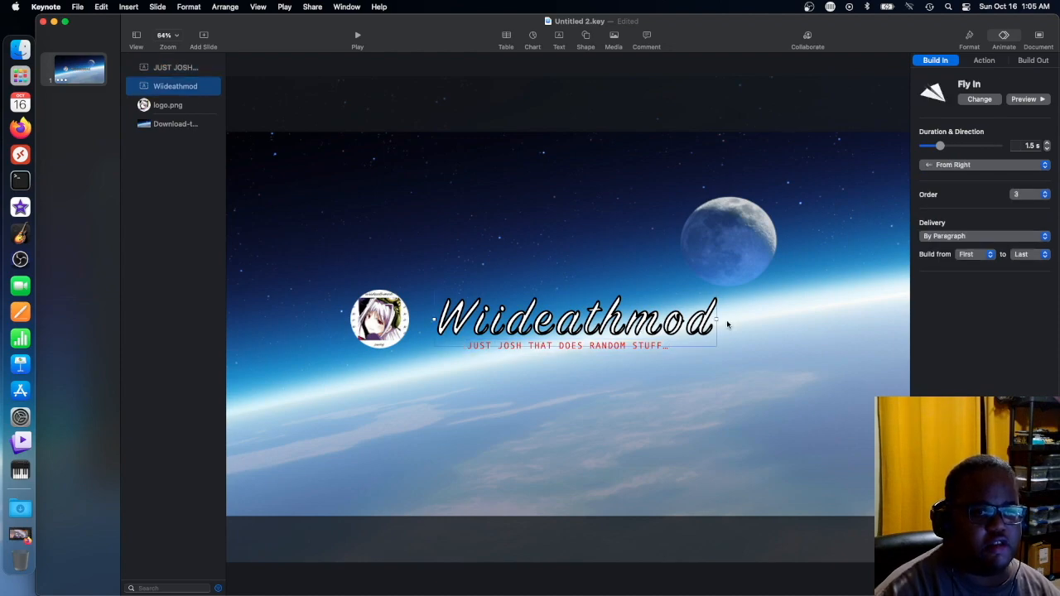
left_click(1050, 61)
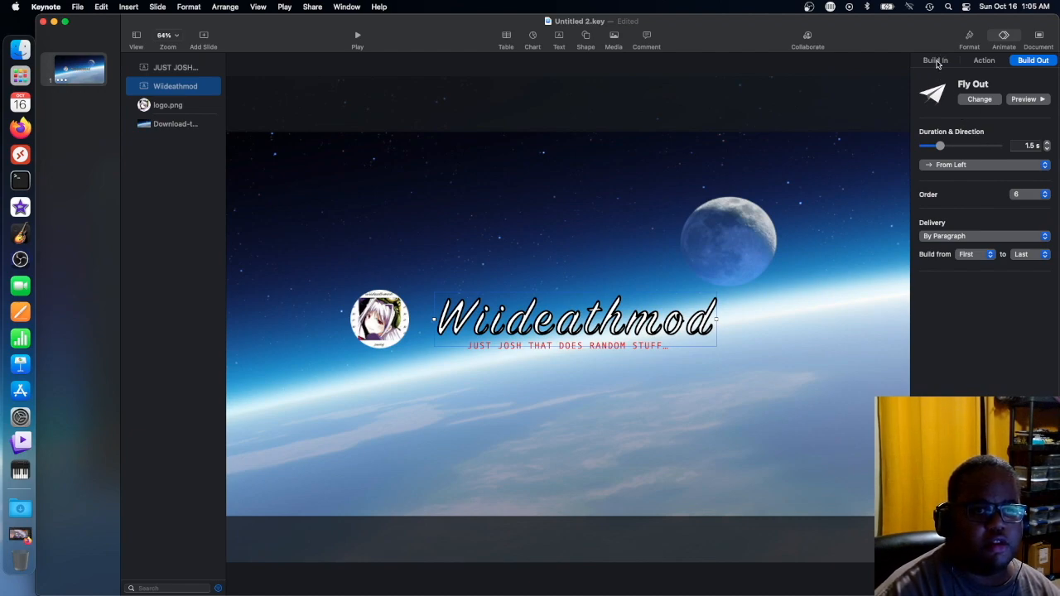
left_click(936, 60)
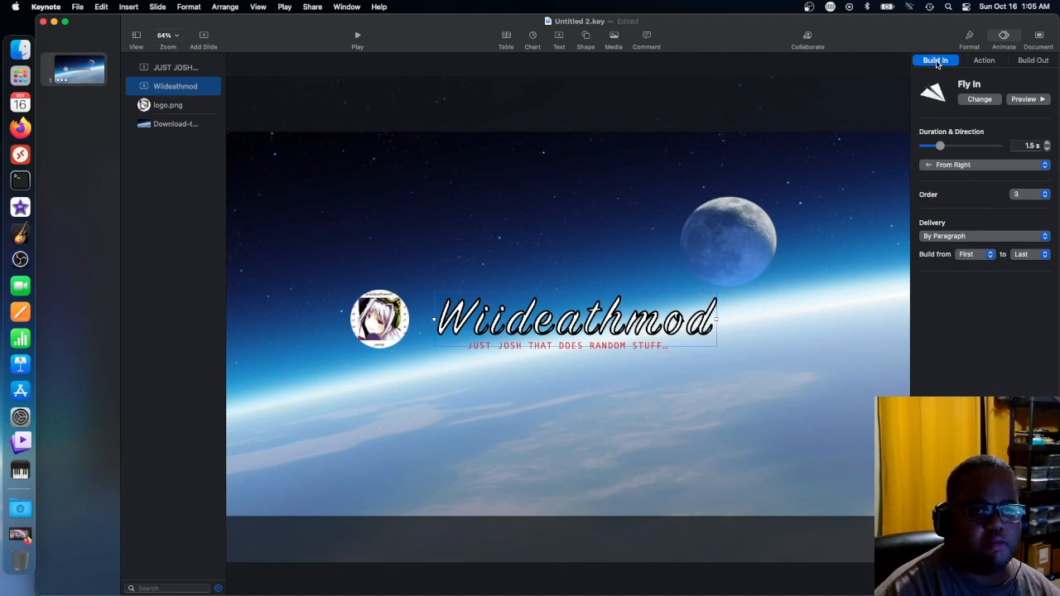
Compare the build-in and build-out settings of the logo and of the background image.
left_click(399, 334)
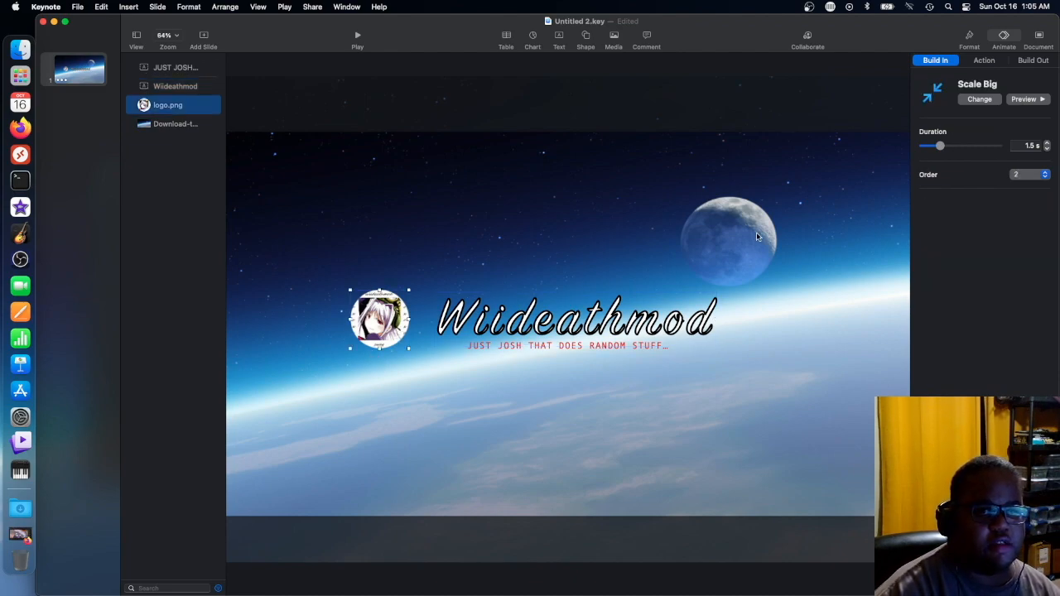
left_click(1032, 60)
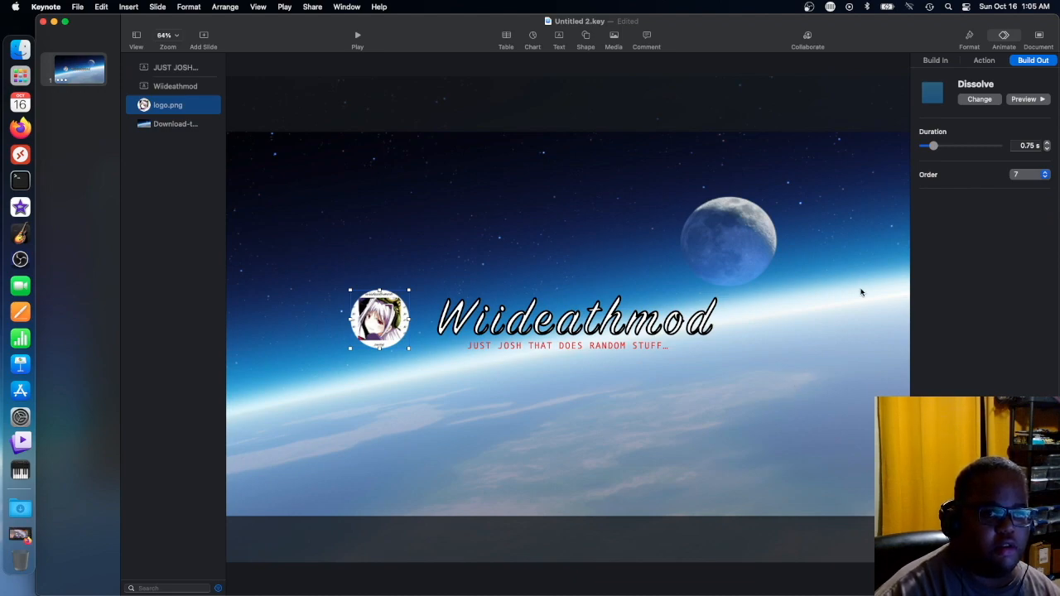
left_click(929, 63)
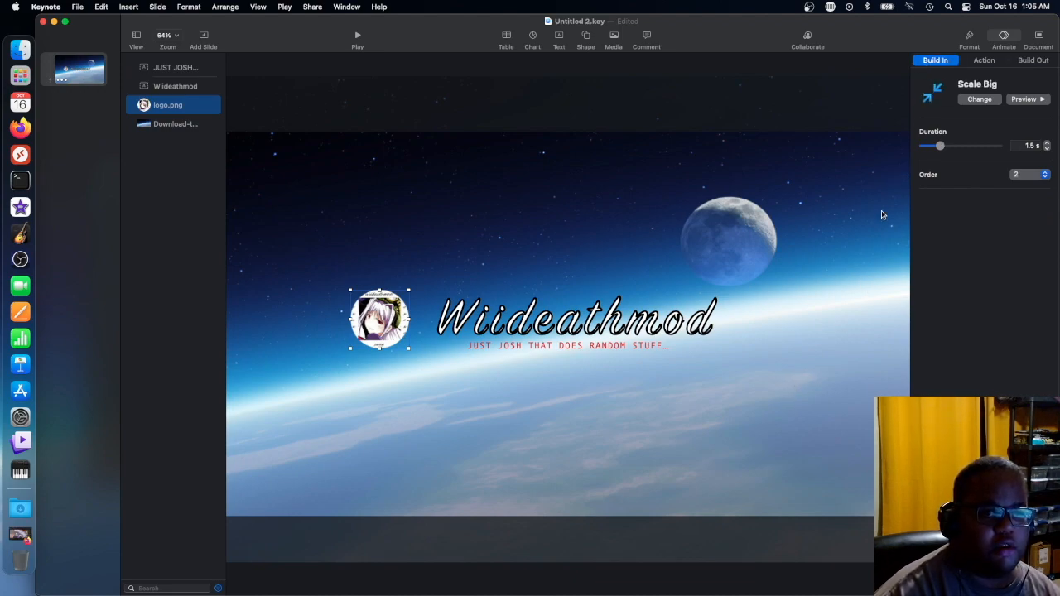
left_click(730, 399)
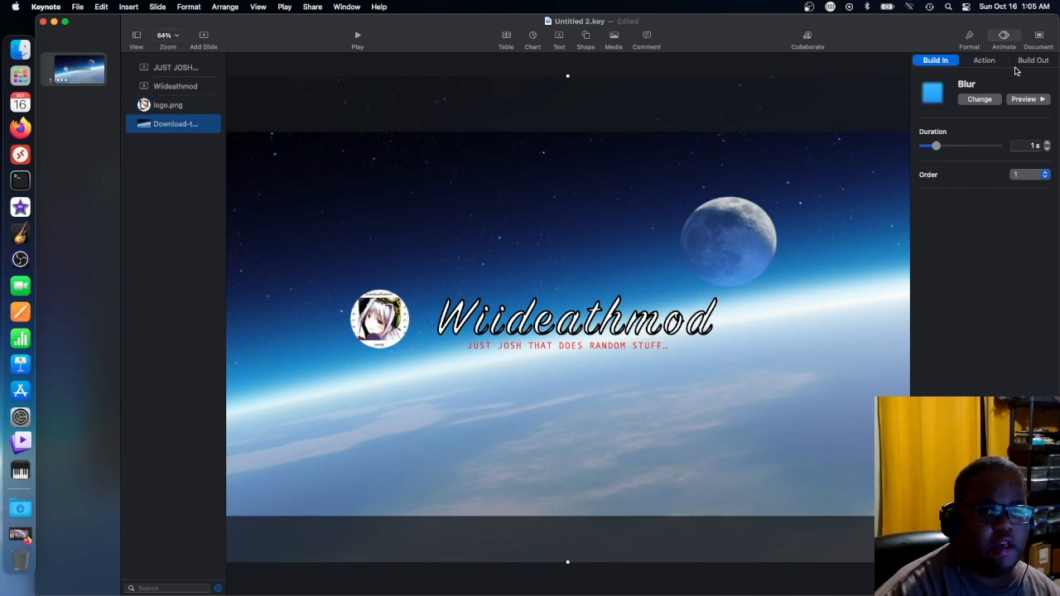
left_click(1034, 62)
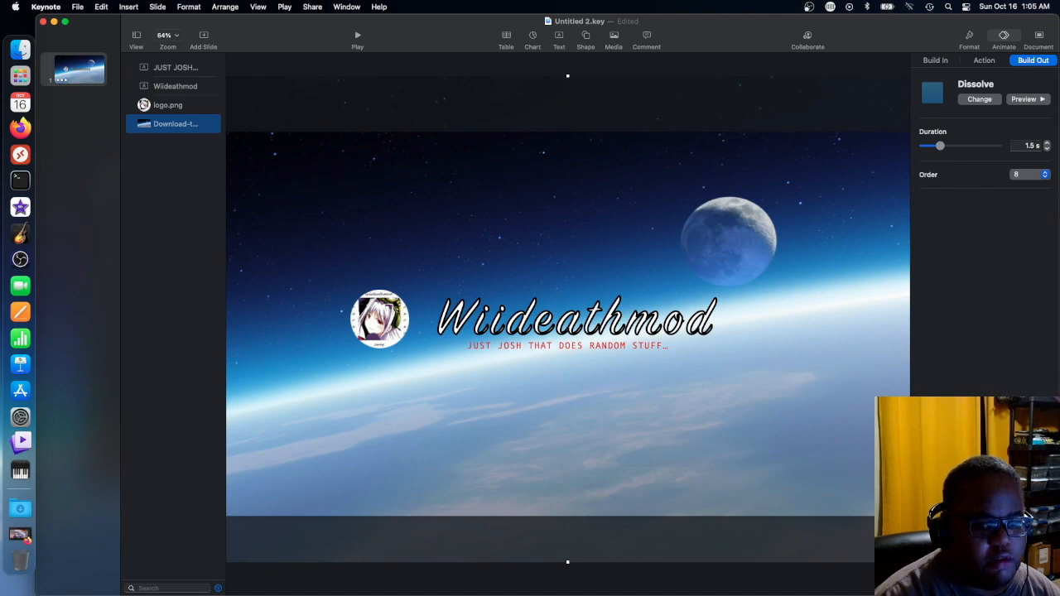
Open the build order list and review the start settings of the build-in effects for the background, logo, title and tagline.
left_click(984, 584)
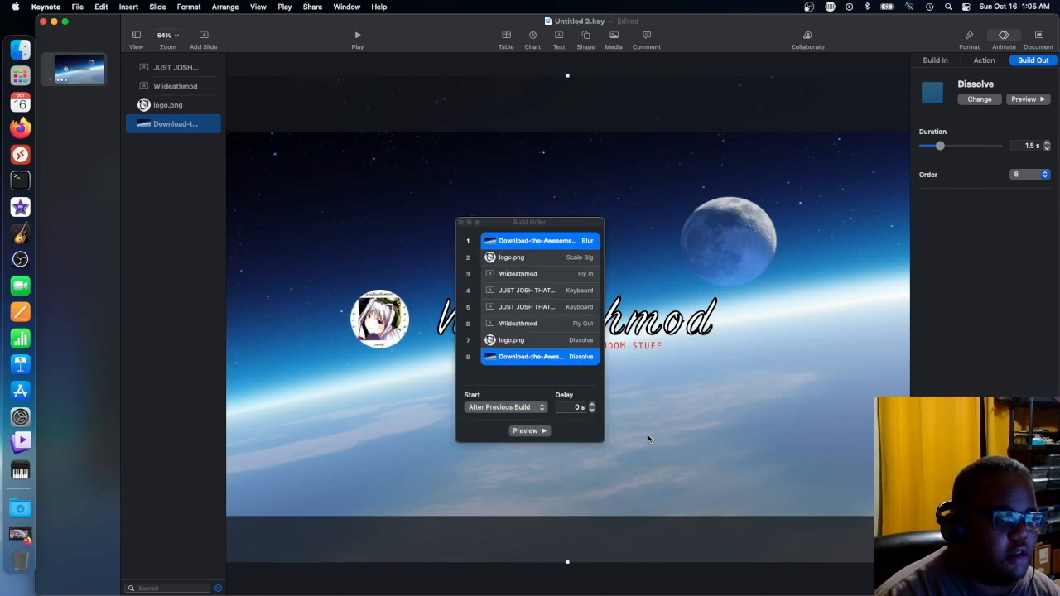
left_click(554, 384)
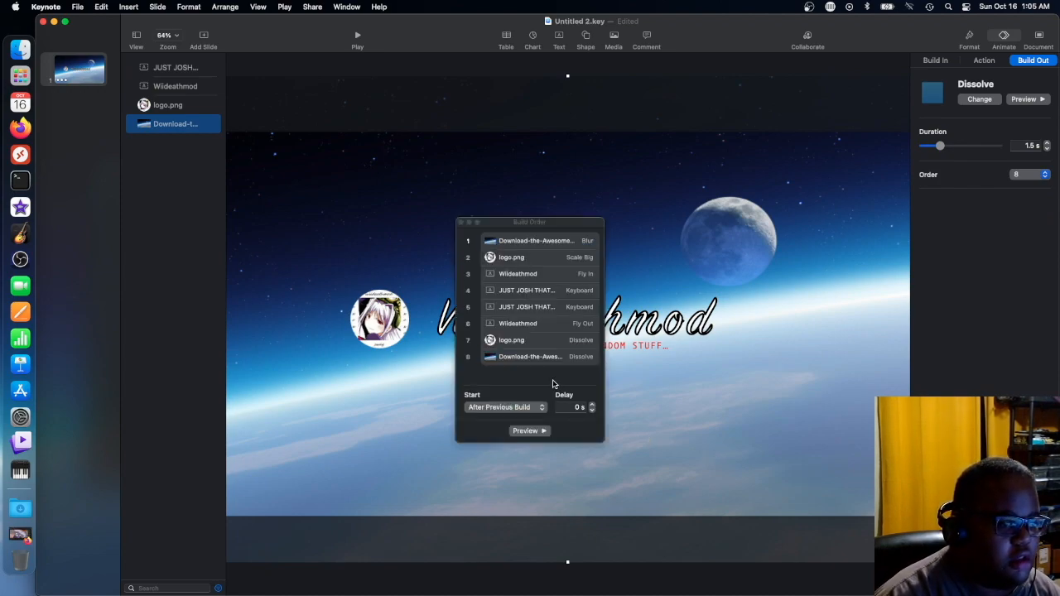
left_click(570, 242)
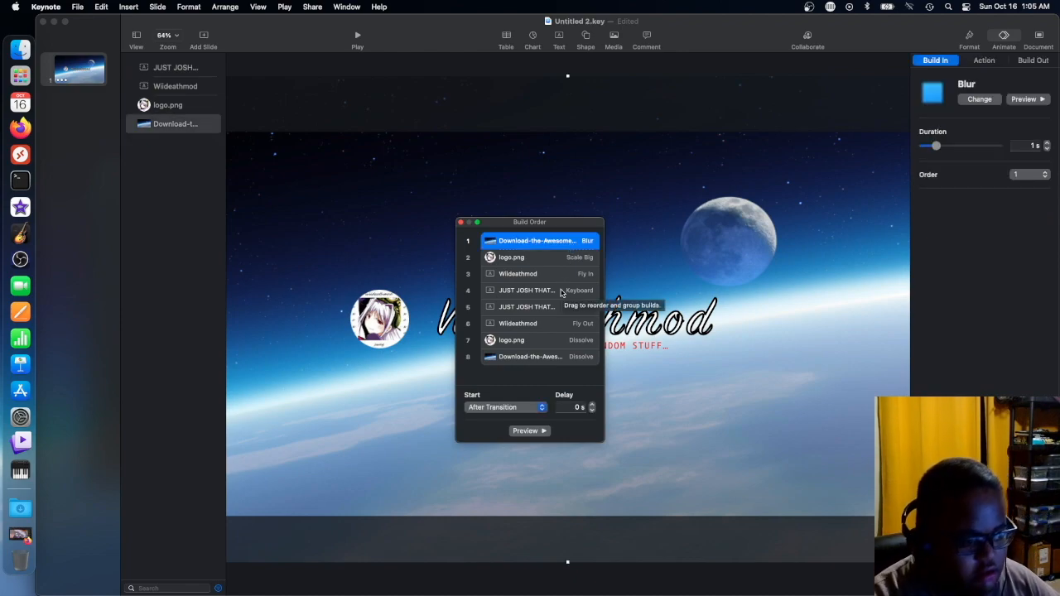
left_click(502, 259)
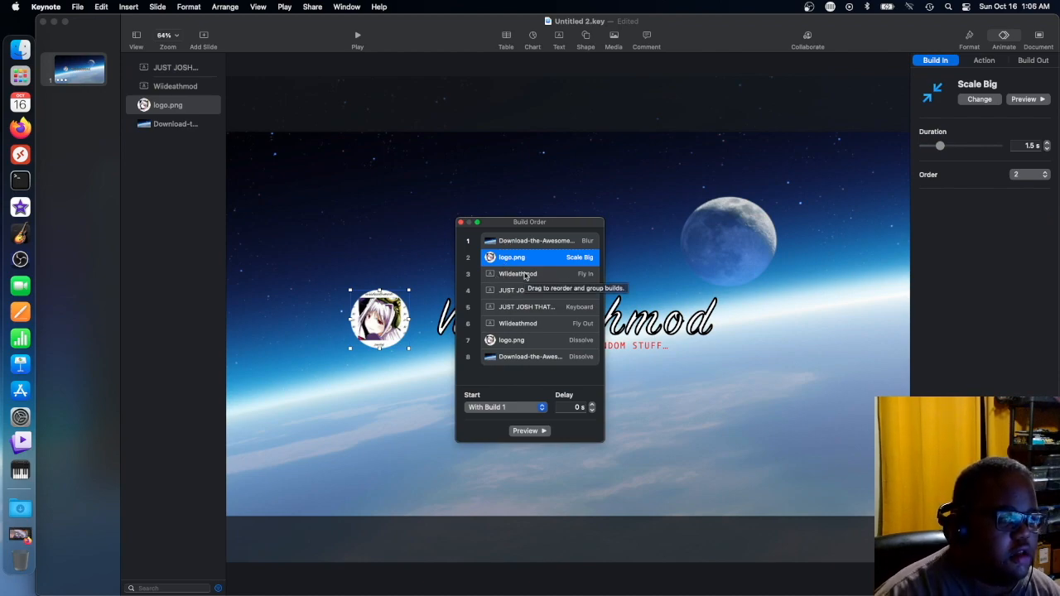
left_click(524, 274)
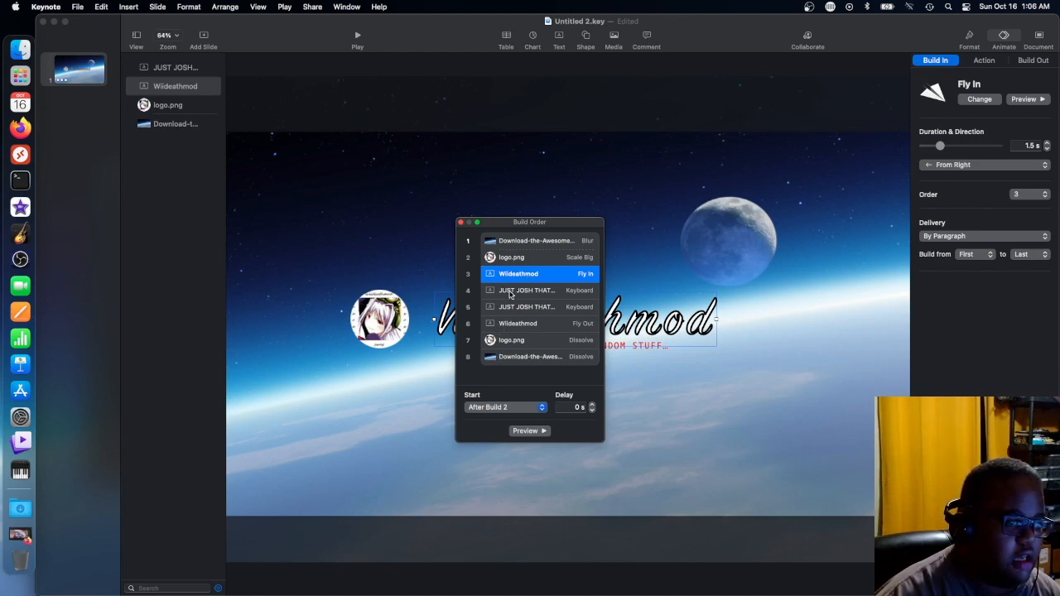
left_click(511, 290)
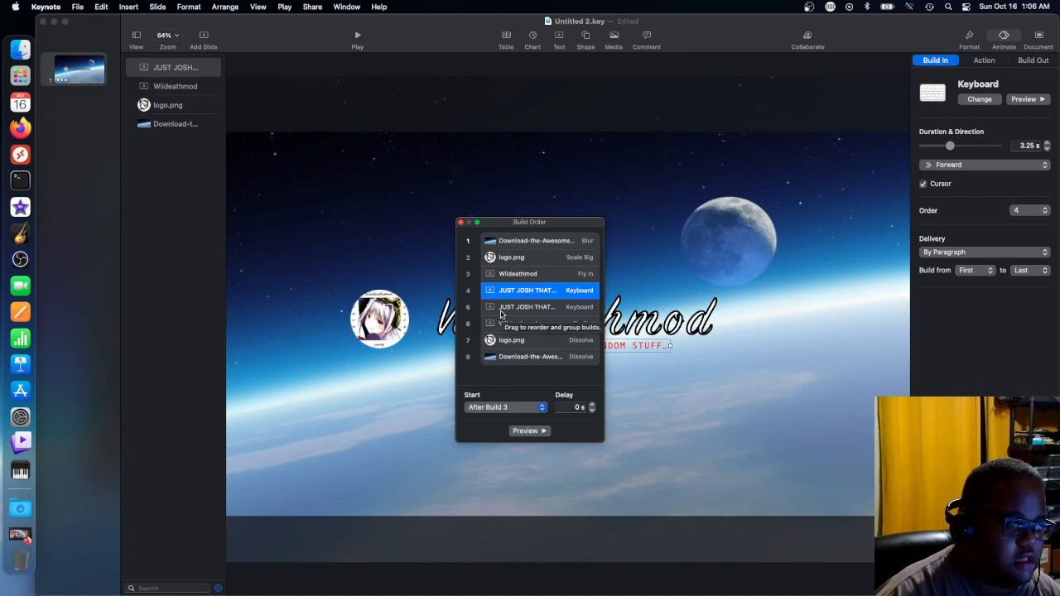
Review the start settings of the four build-out effects, reselect the background's Blur build and move the build order window off the slide artwork.
left_click(502, 311)
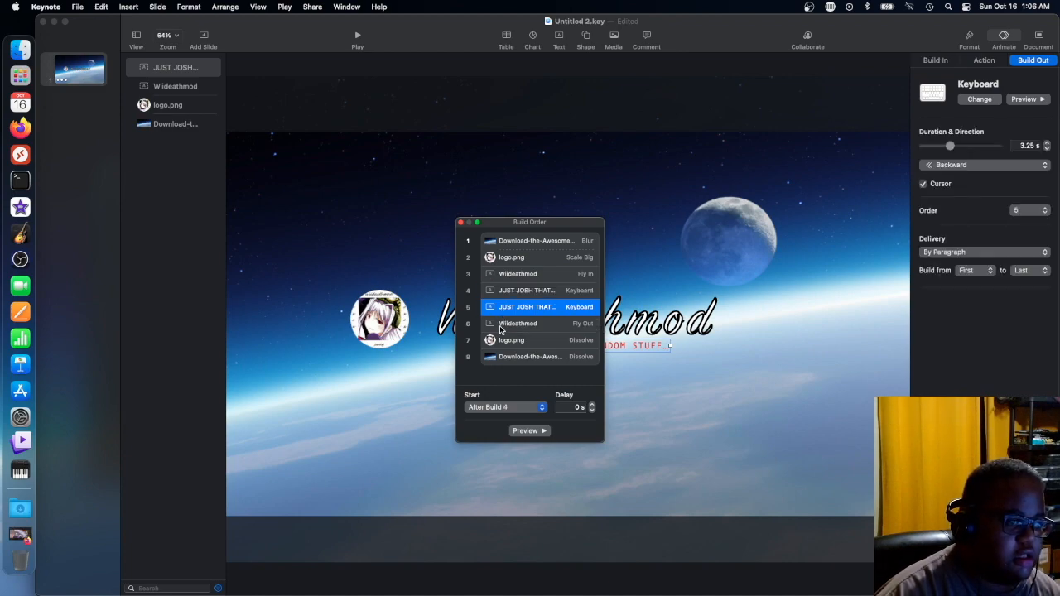
left_click(500, 329)
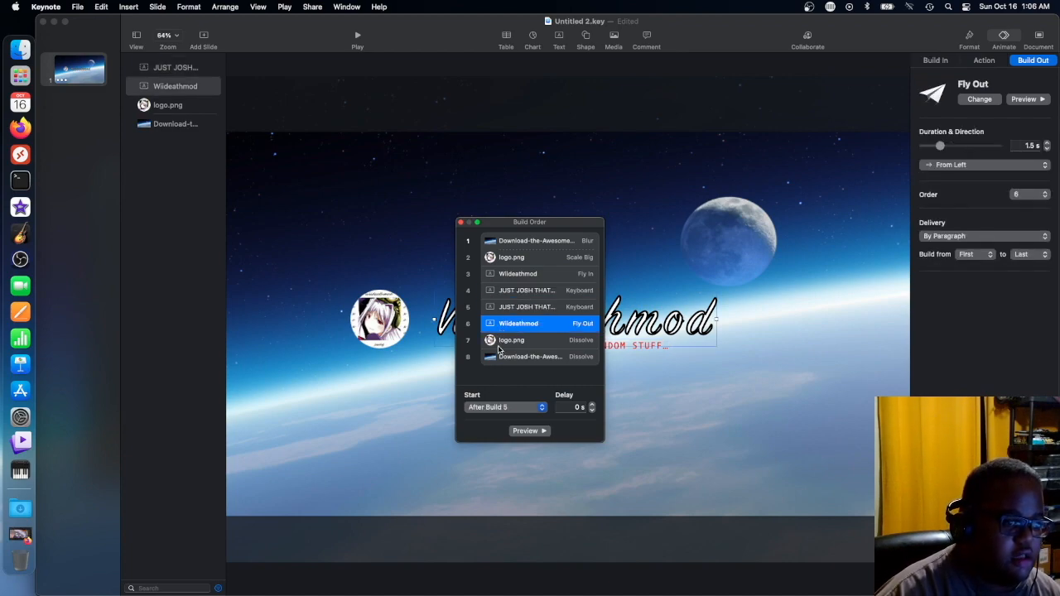
left_click(499, 346)
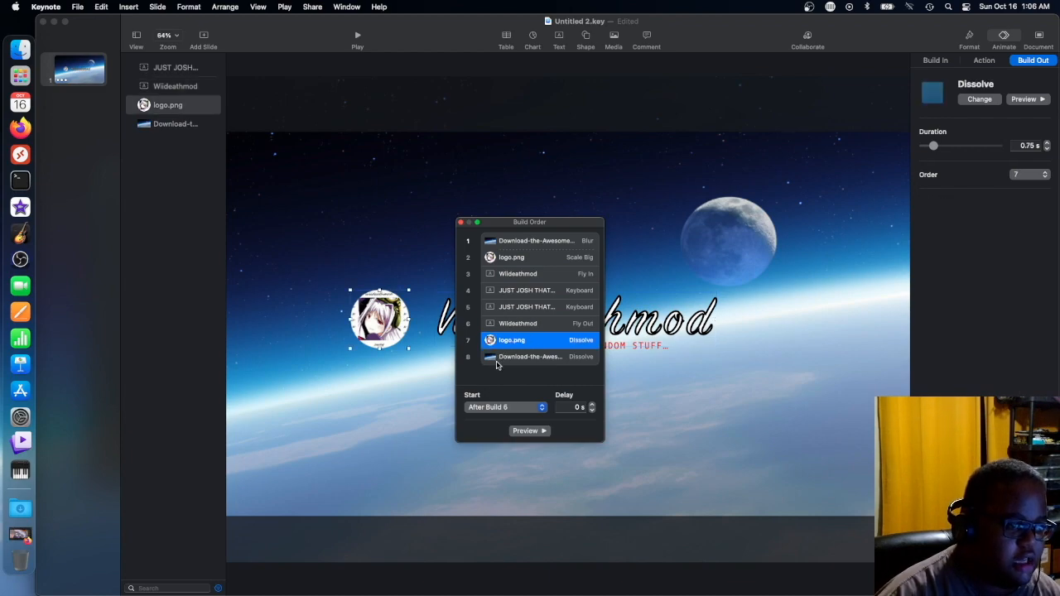
left_click(497, 362)
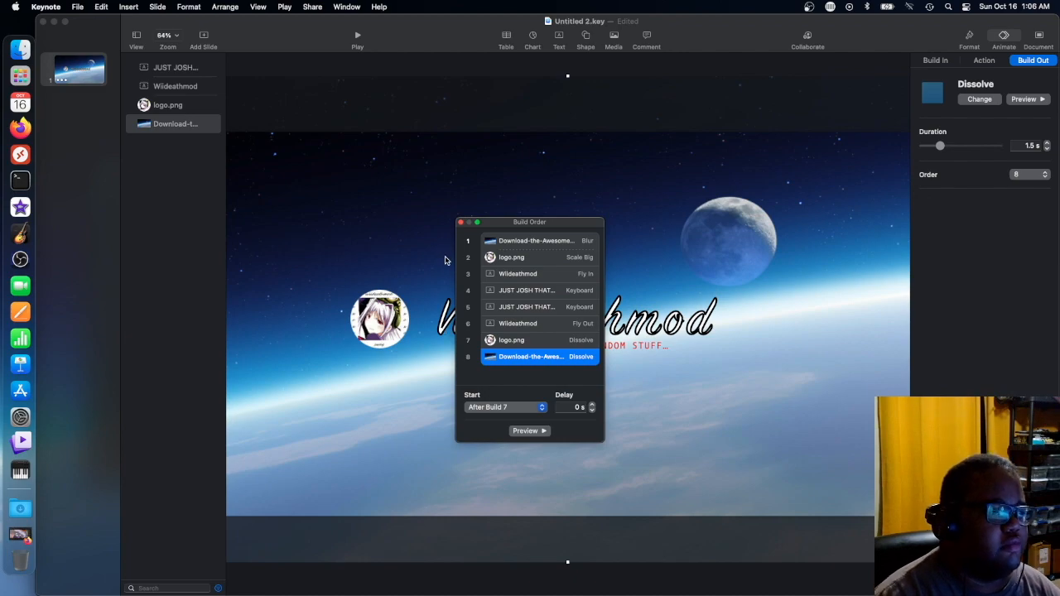
left_click(505, 241)
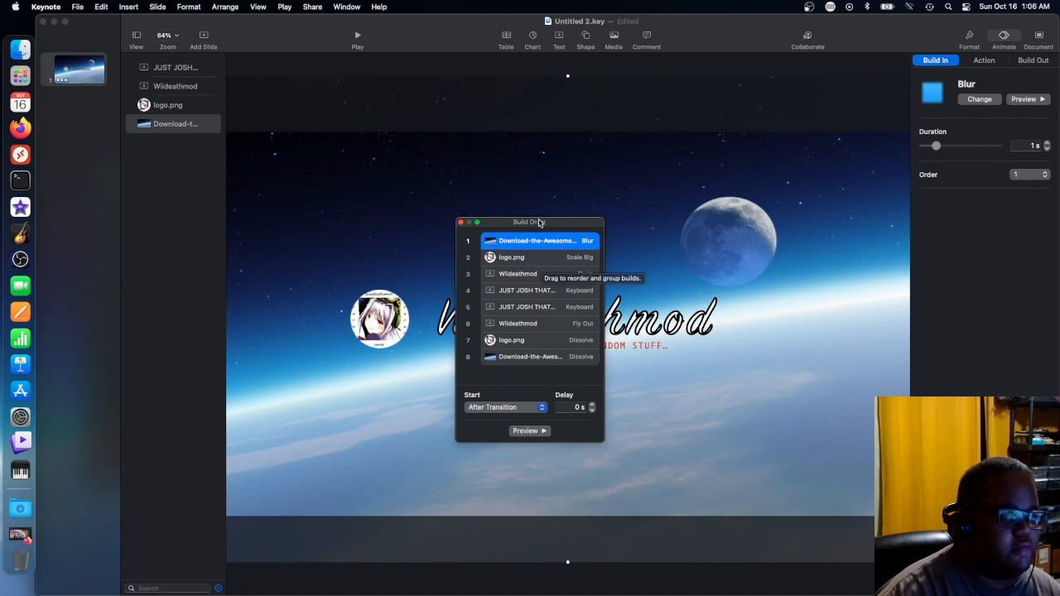
left_click_drag(537, 226, 961, 267)
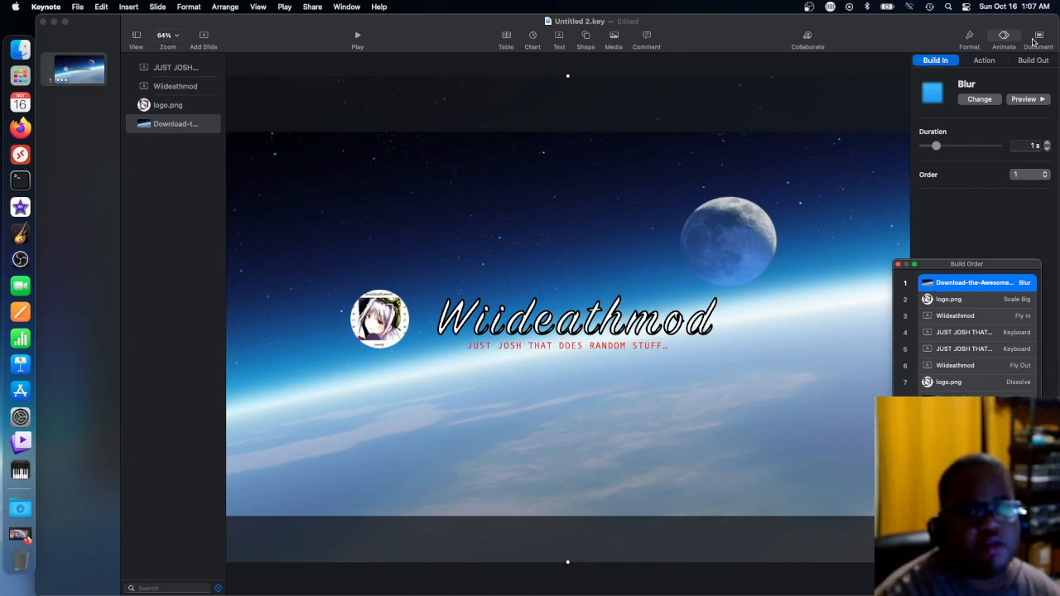
Show the document settings and save the presentation to the Desktop as intro.key.
left_click(1042, 39)
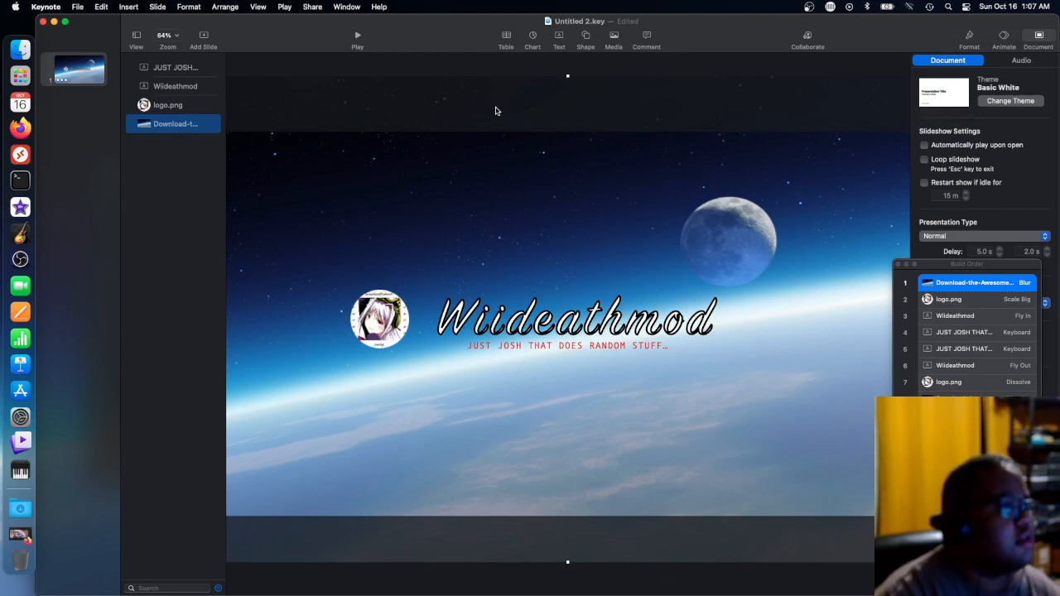
left_click(78, 7)
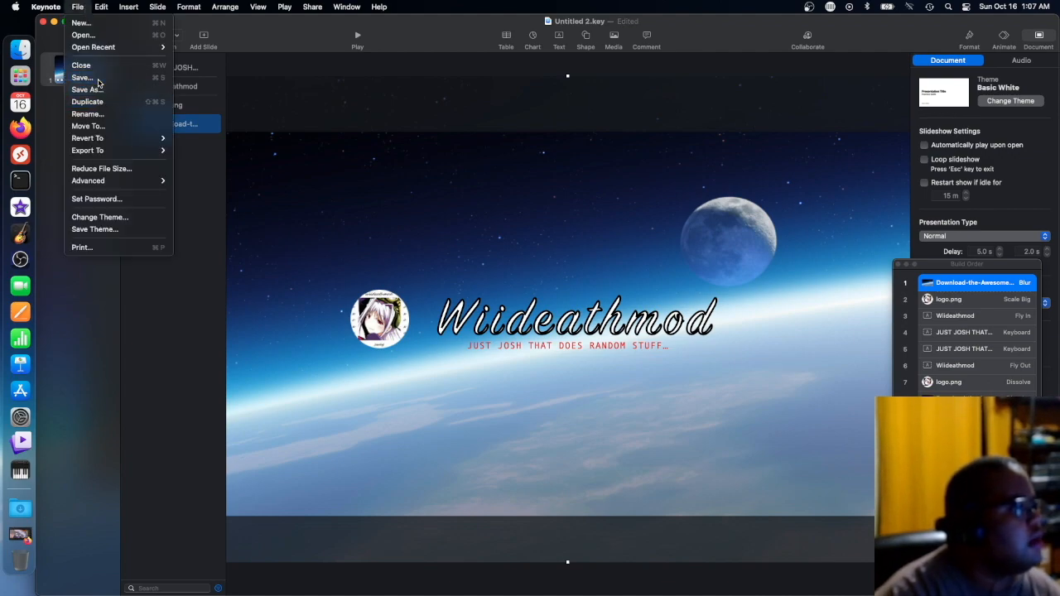
left_click(99, 81)
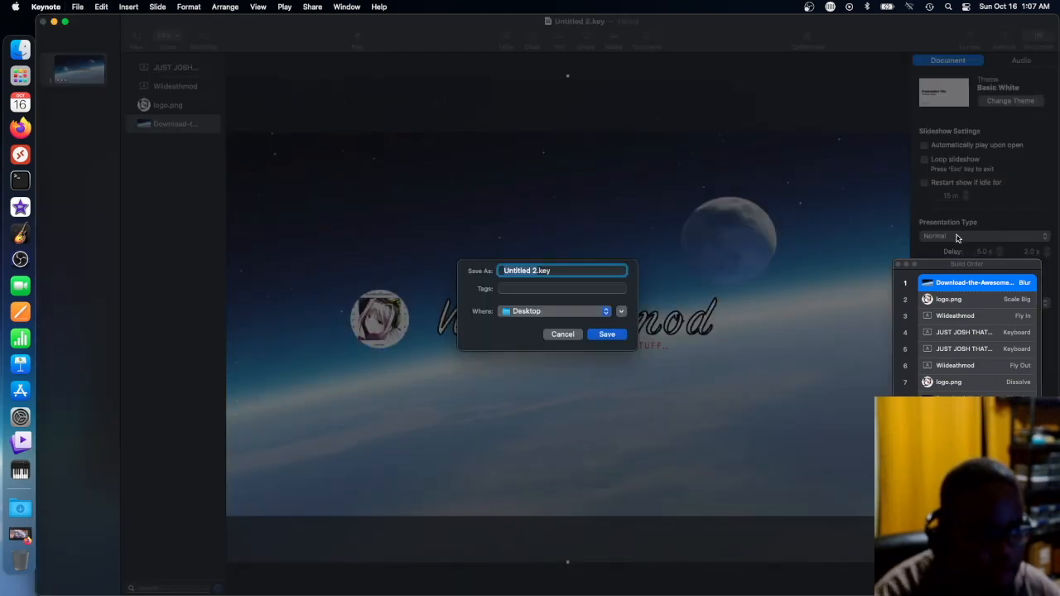
key("BackSpace")
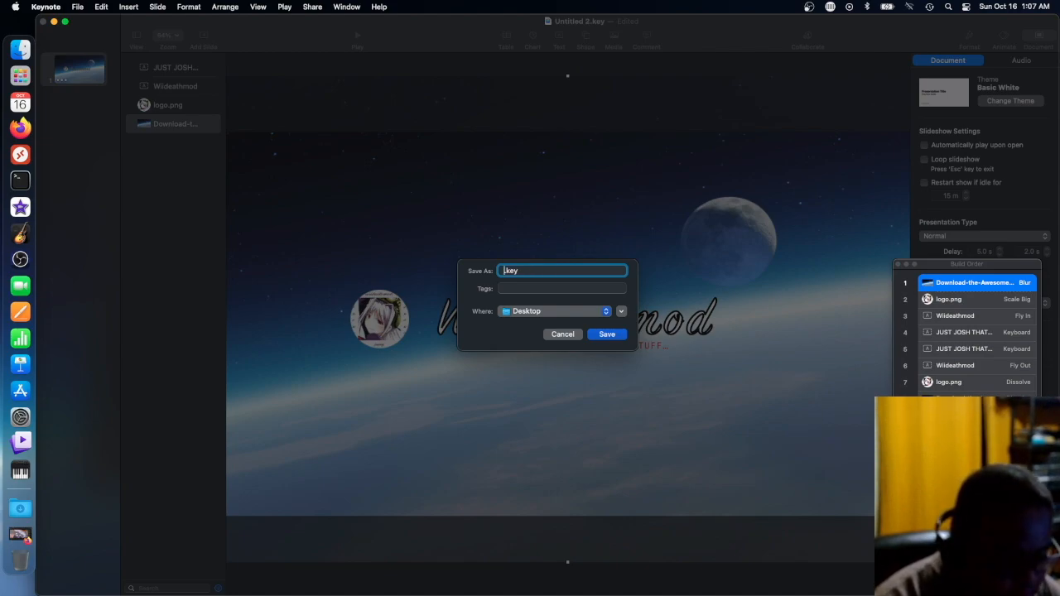
type("intro")
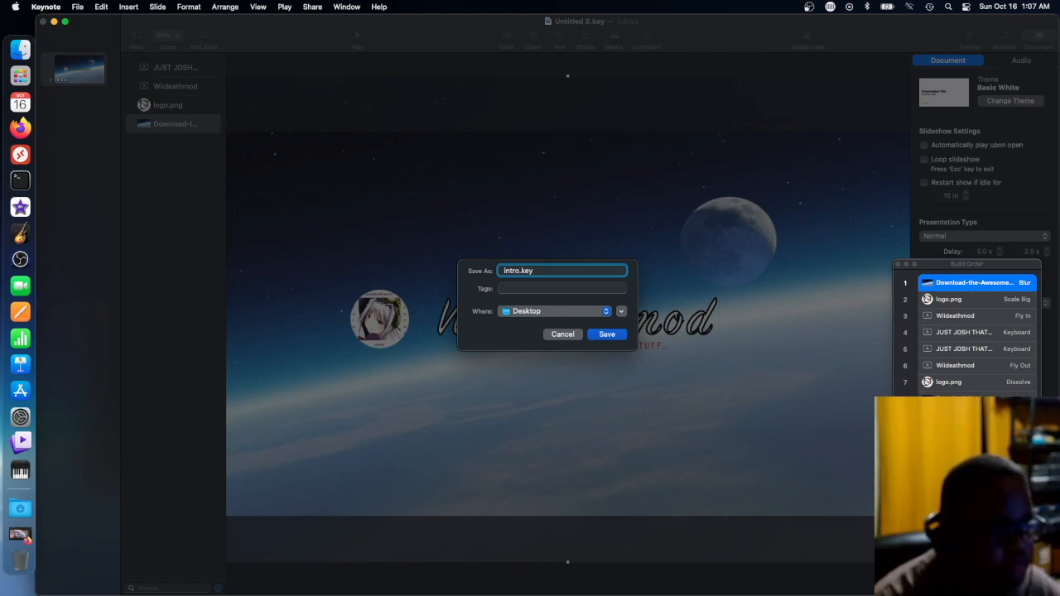
left_click(596, 336)
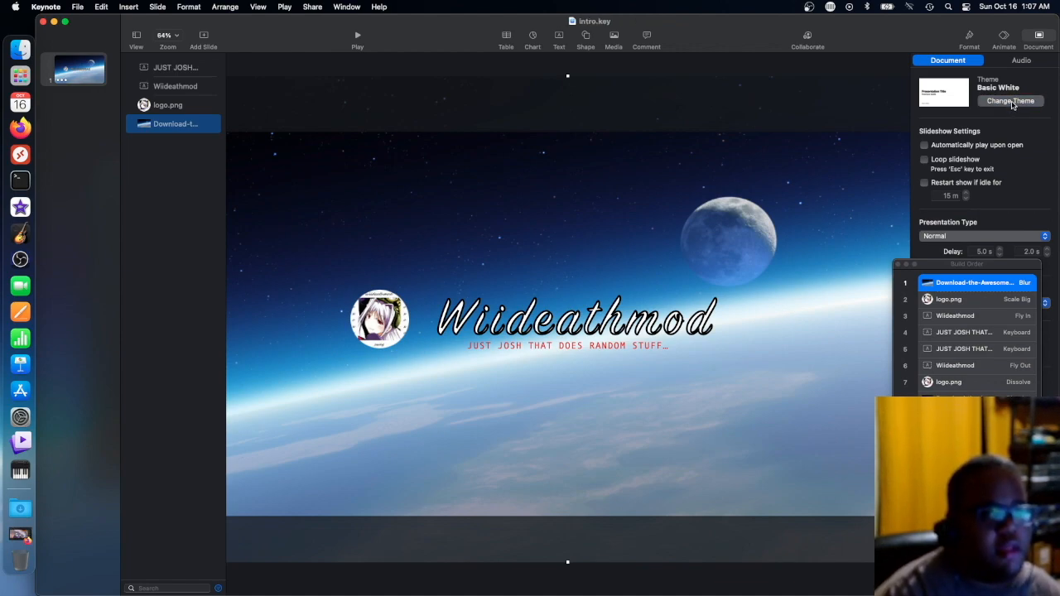
Change the presentation theme to Basic Black, keeping the style changes.
left_click(1011, 101)
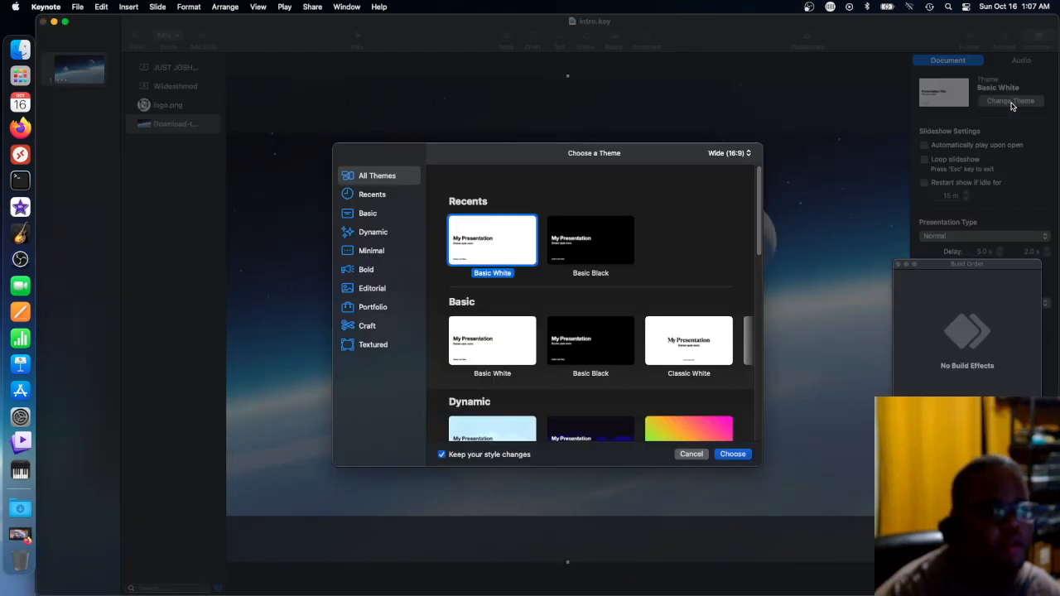
left_click(616, 255)
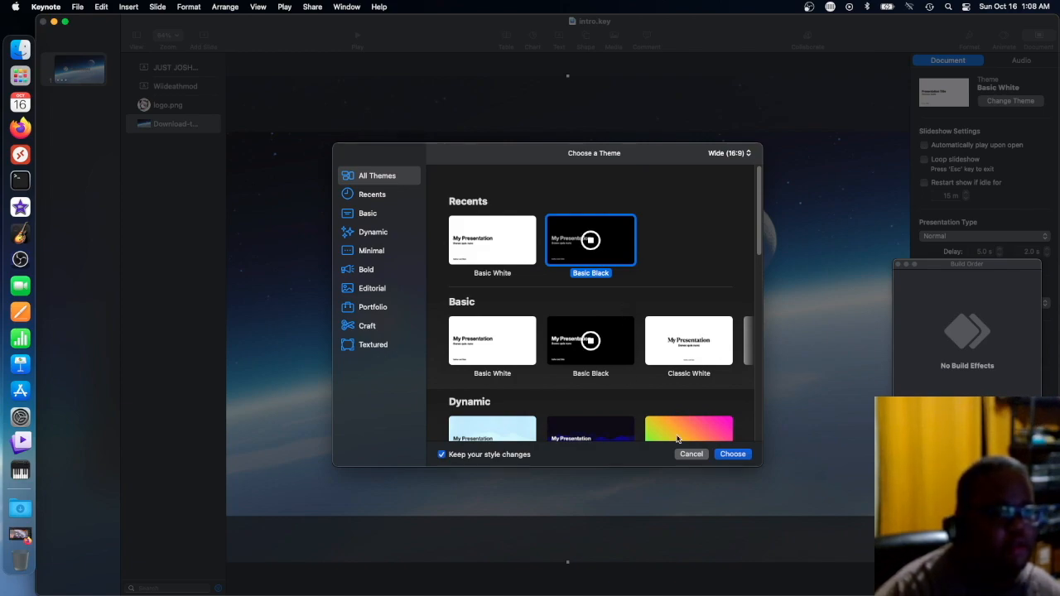
left_click(734, 456)
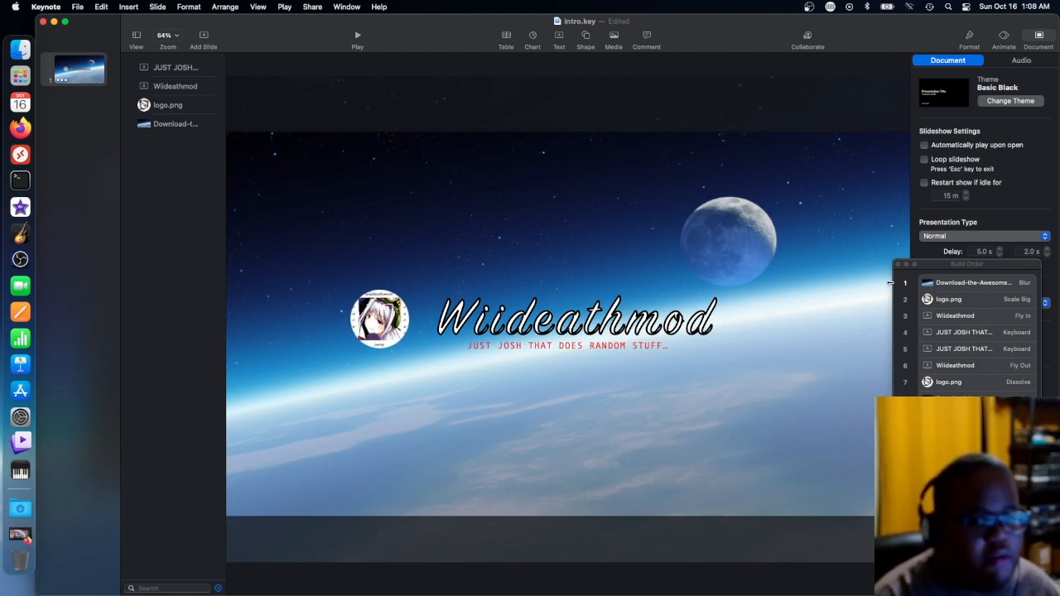
Go through all eight builds in sequence in the build order list, from the background's Blur to its Dissolve, and close the list.
left_click(951, 283)
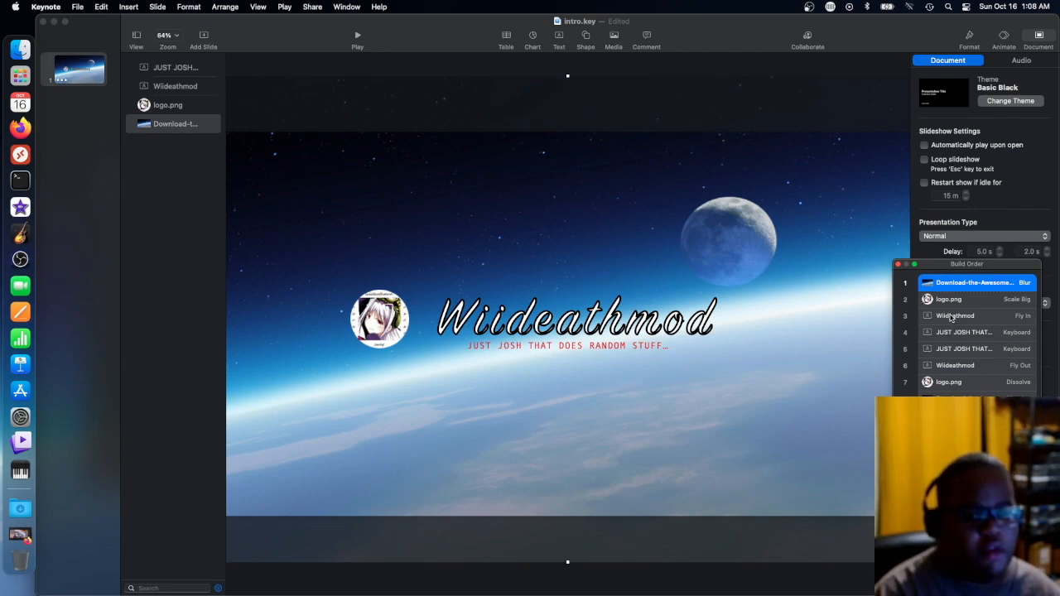
left_click(979, 299)
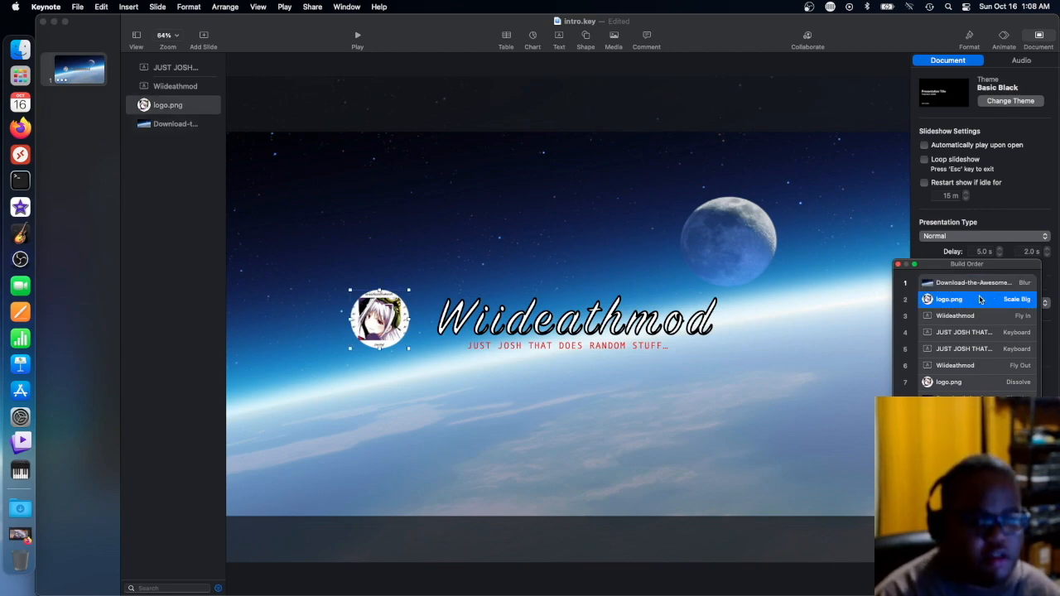
left_click(981, 315)
left_click(977, 334)
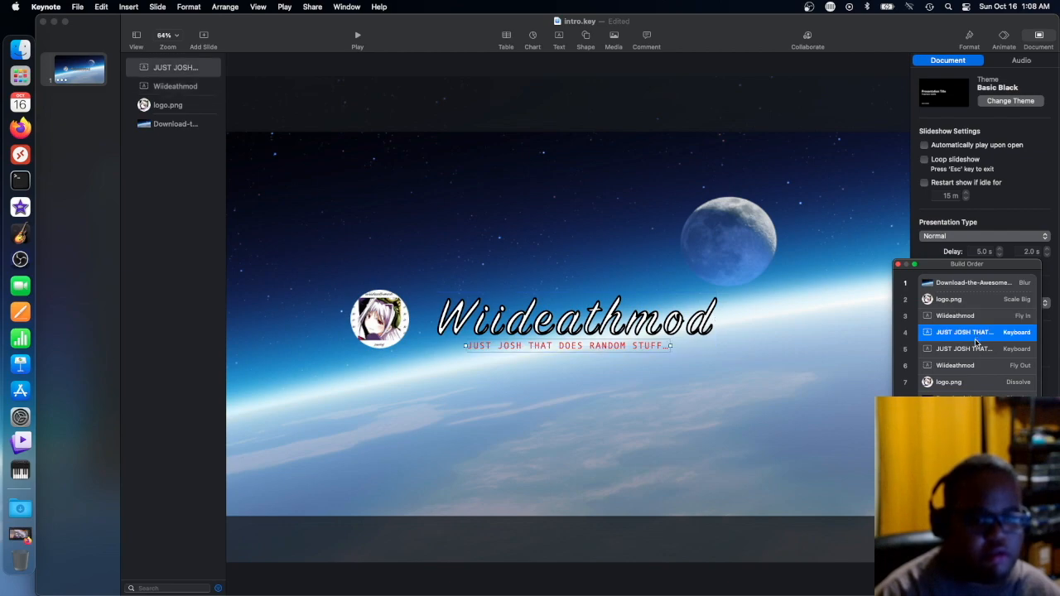
left_click(975, 351)
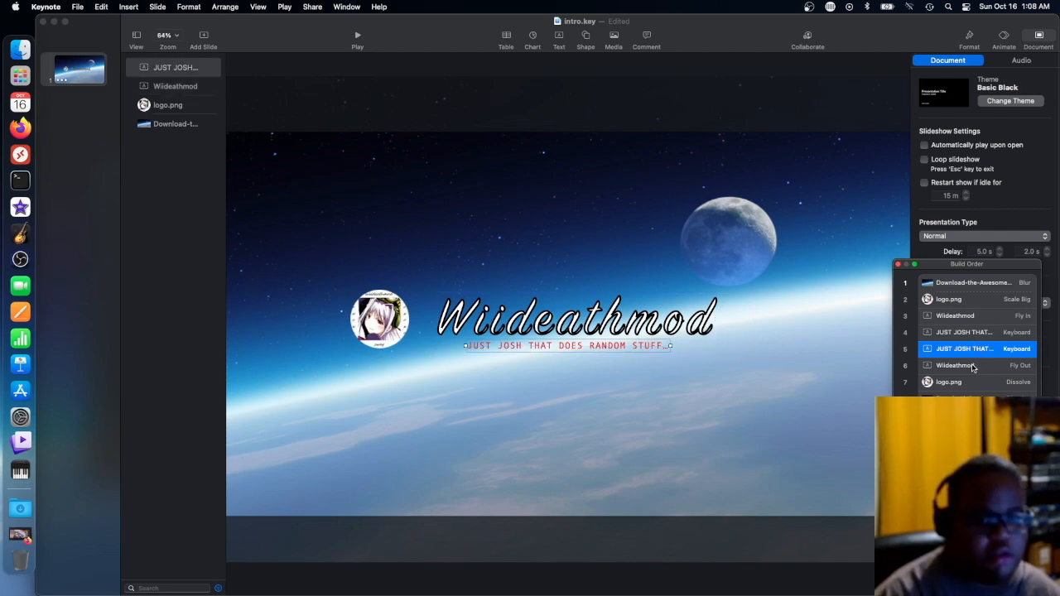
left_click(973, 368)
left_click(971, 383)
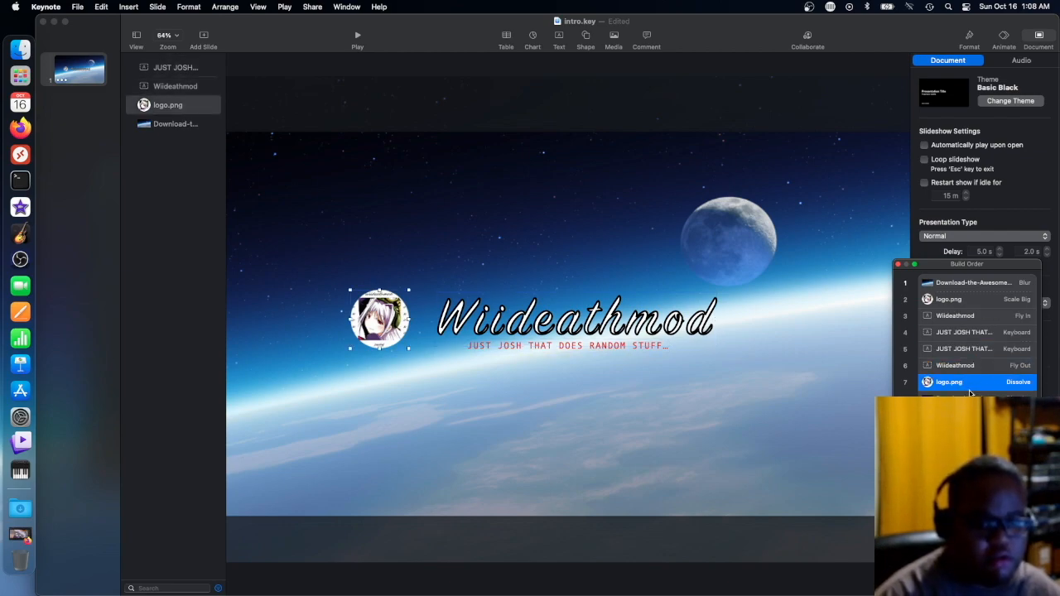
key("Down")
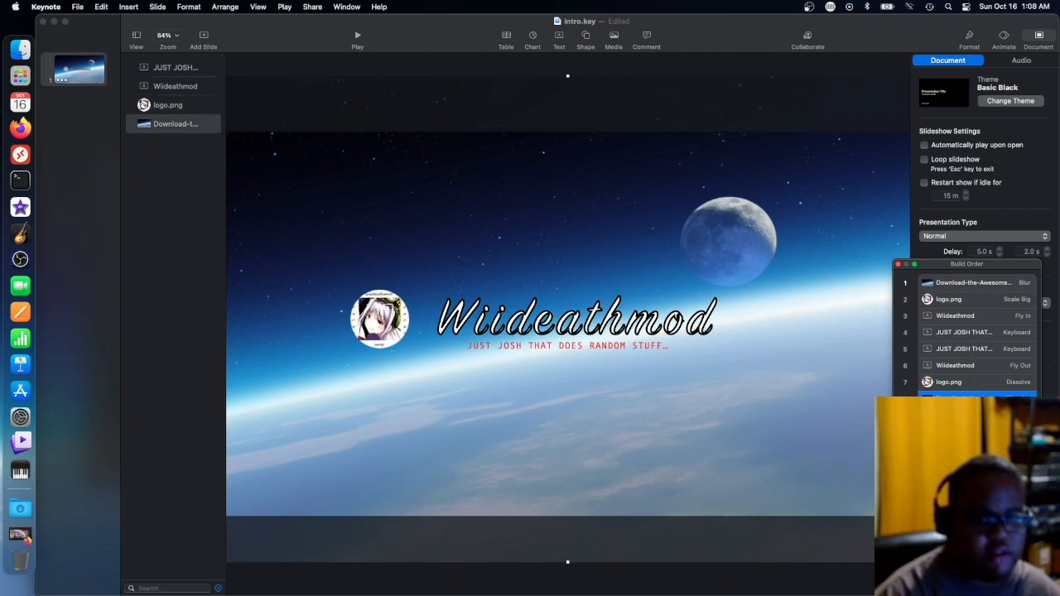
left_click(897, 264)
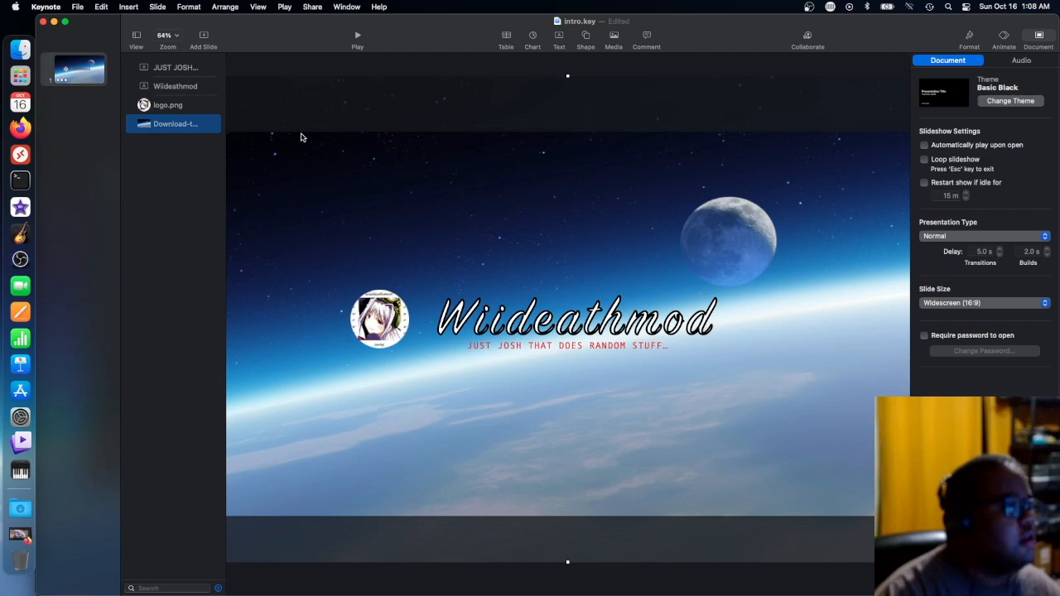
Start exporting the presentation as a self-playing movie and set the delay before the next slide to 0 seconds.
left_click(78, 7)
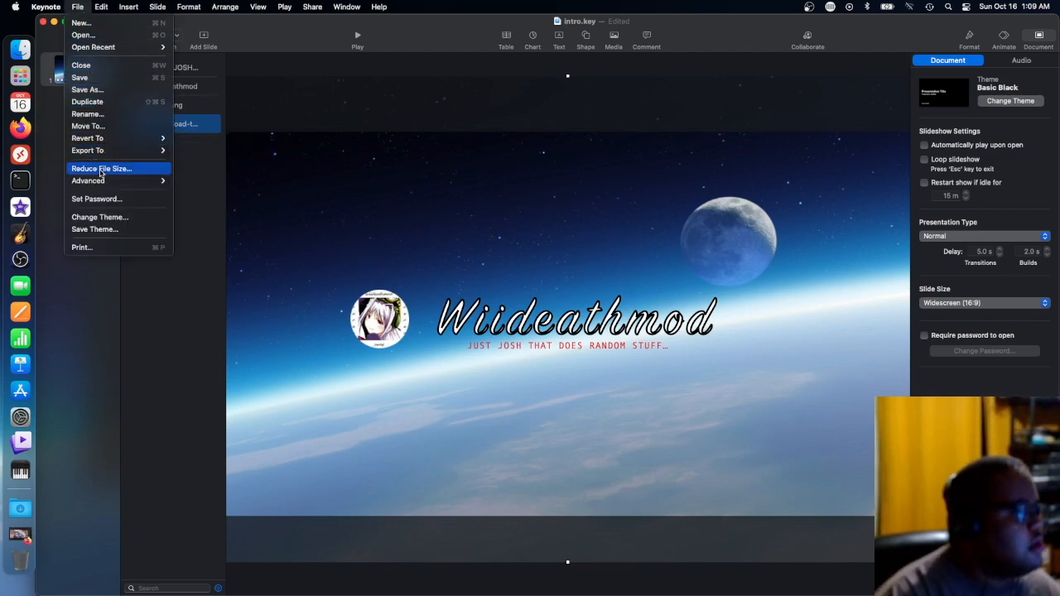
mouse_move(101, 151)
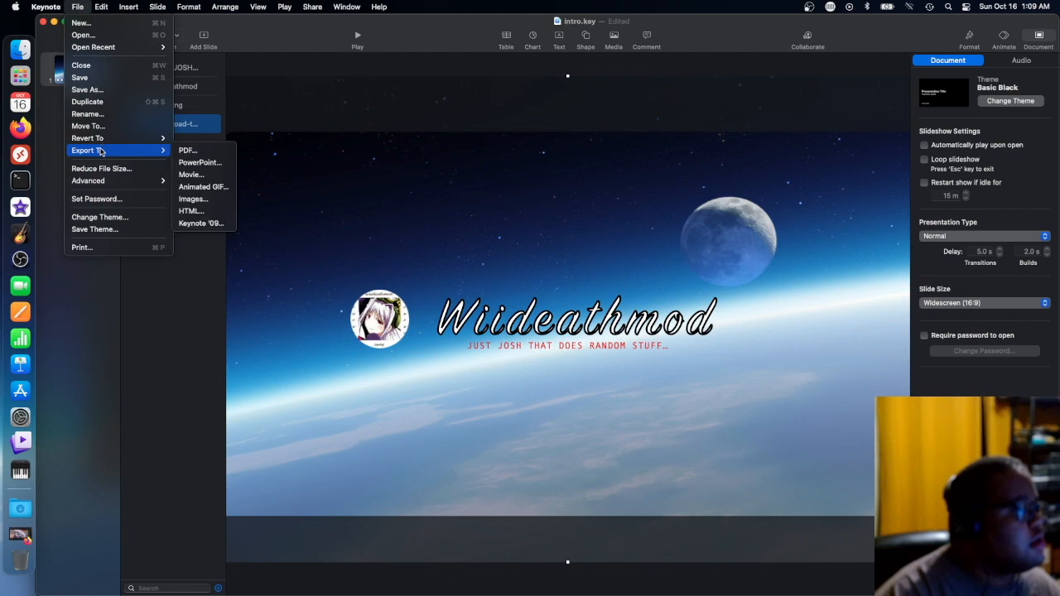
left_click(191, 175)
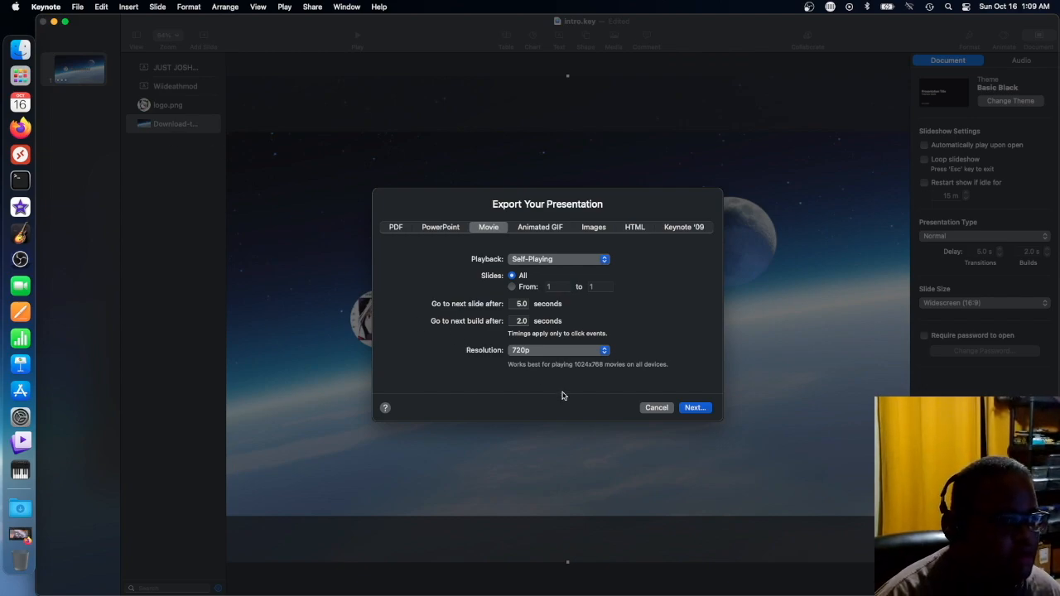
left_click(522, 304)
left_click_drag(522, 303, 511, 305)
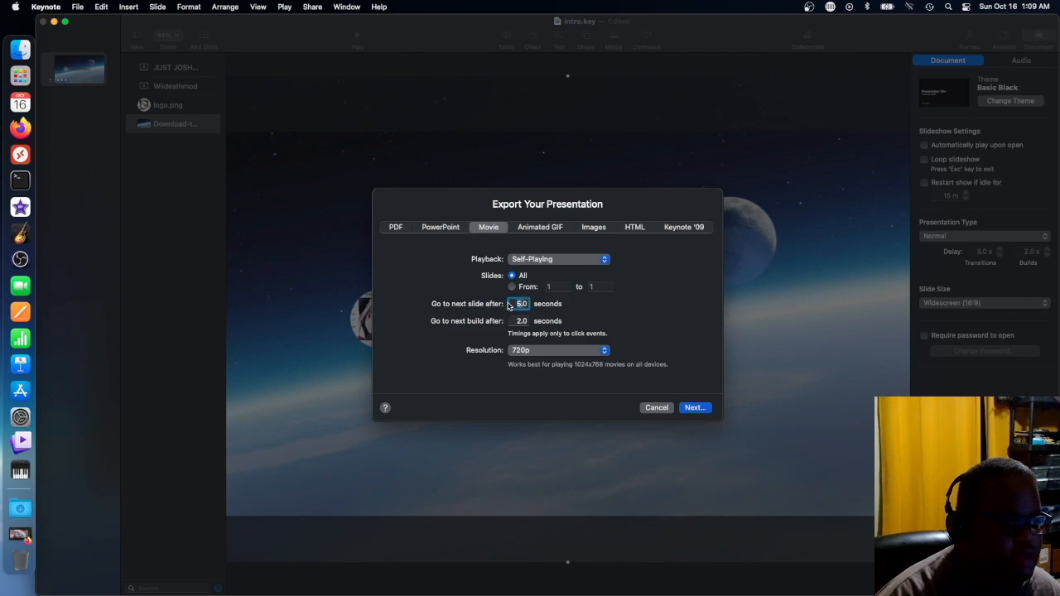
type("10")
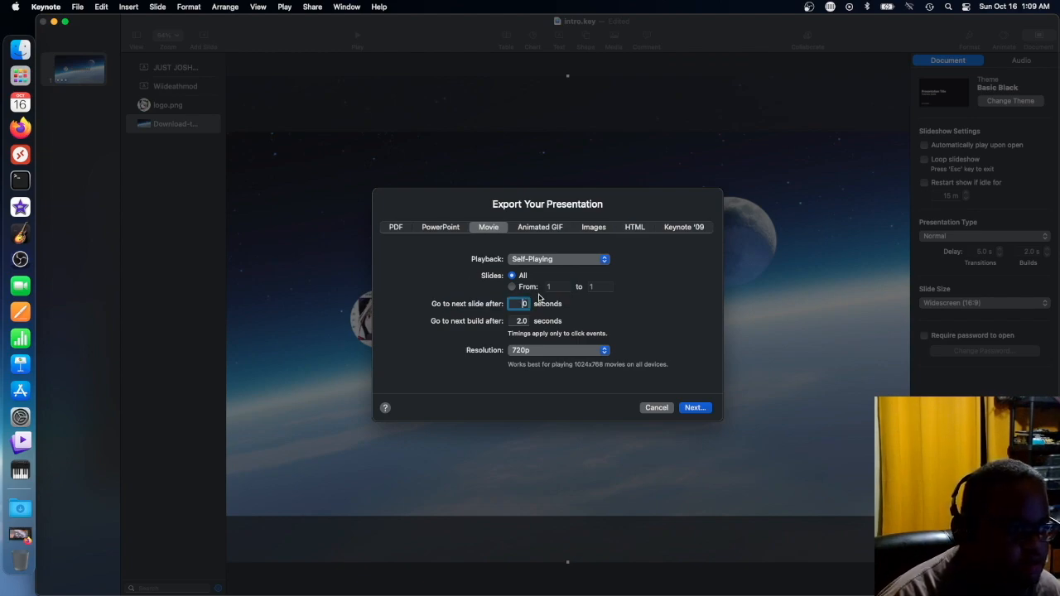
Set the delay before the next build to 0 seconds in the movie export options.
left_click(520, 321)
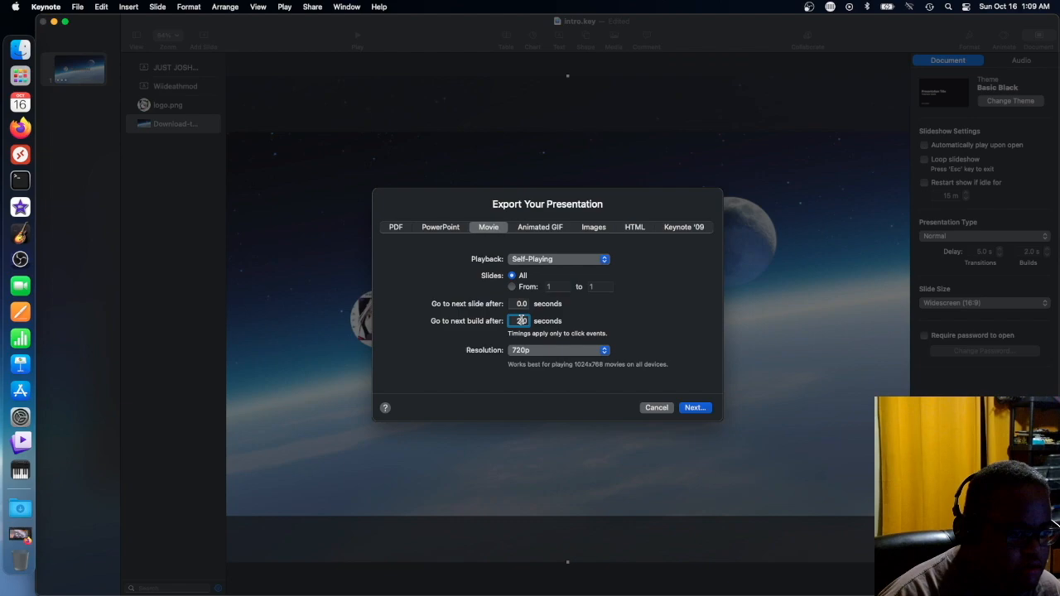
key("BackSpace")
type("1")
key("BackSpace")
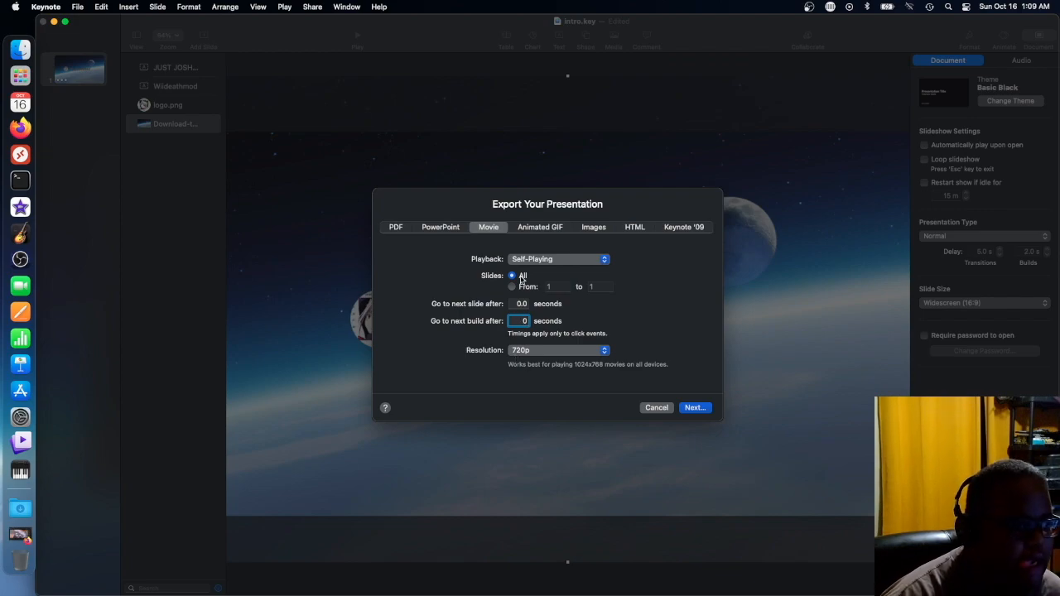
Keep the playback self-playing and set a custom movie resolution of 1920 x 1080.
left_click(548, 260)
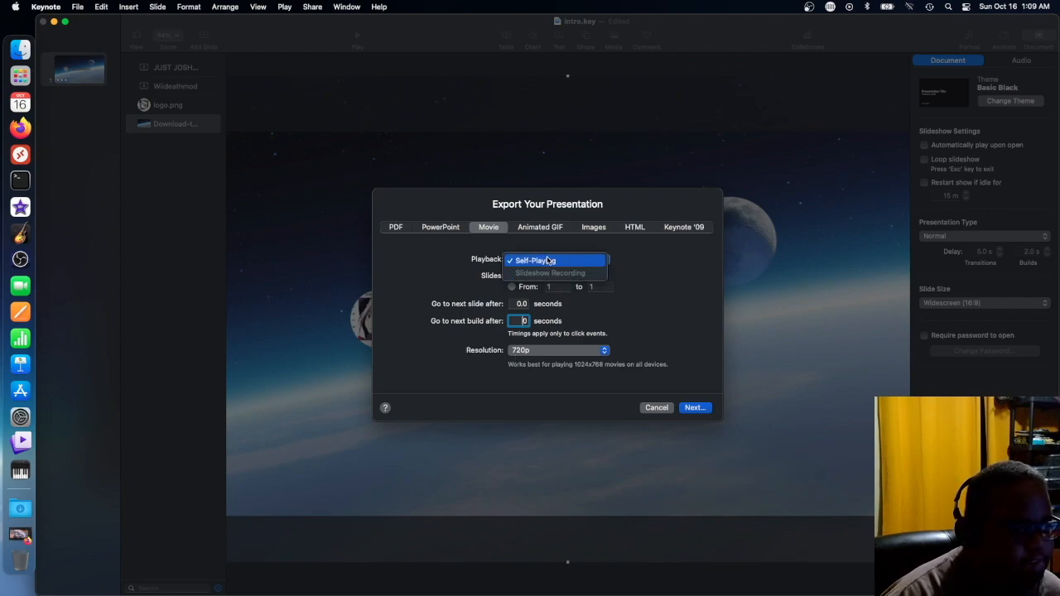
left_click(548, 261)
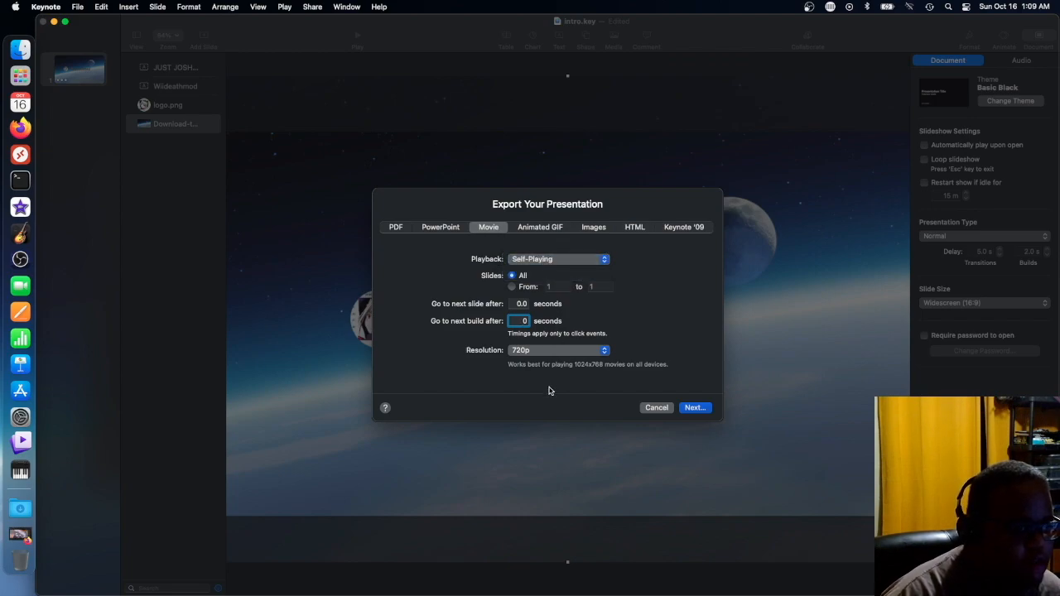
left_click(525, 352)
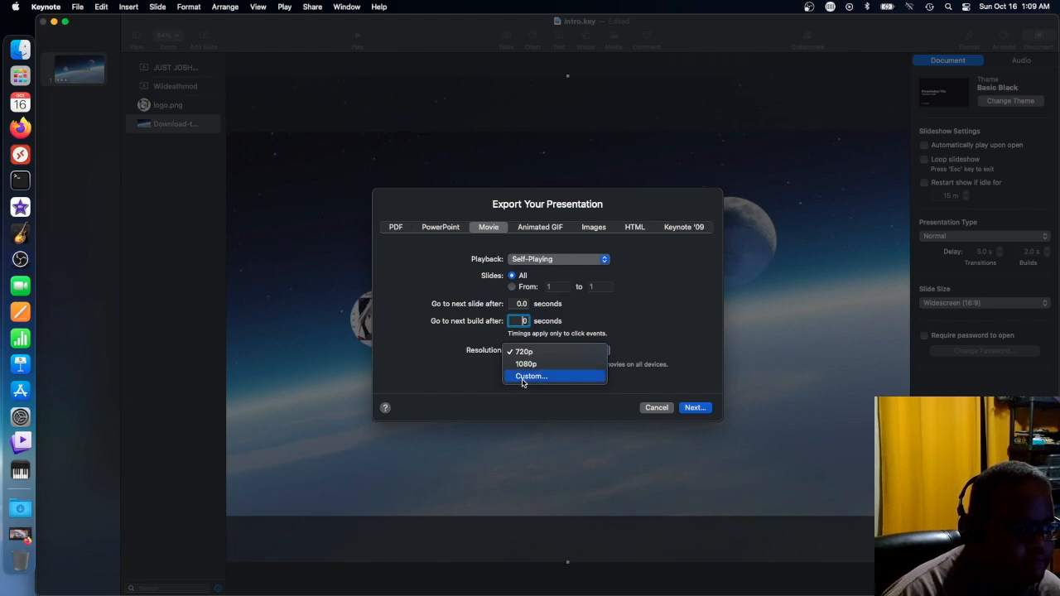
left_click(522, 380)
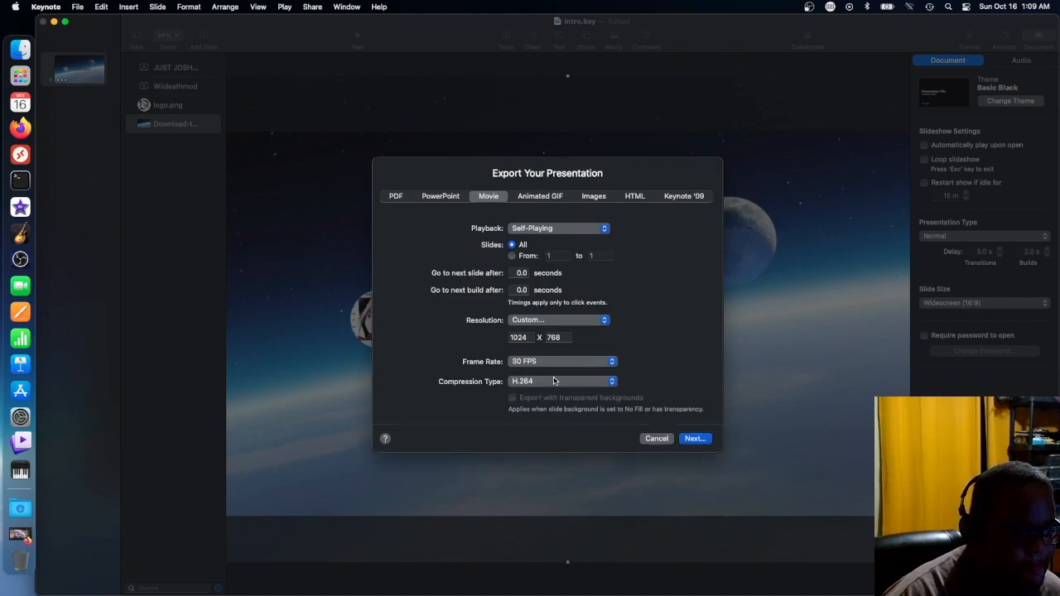
left_click(529, 338)
left_click_drag(528, 338, 511, 328)
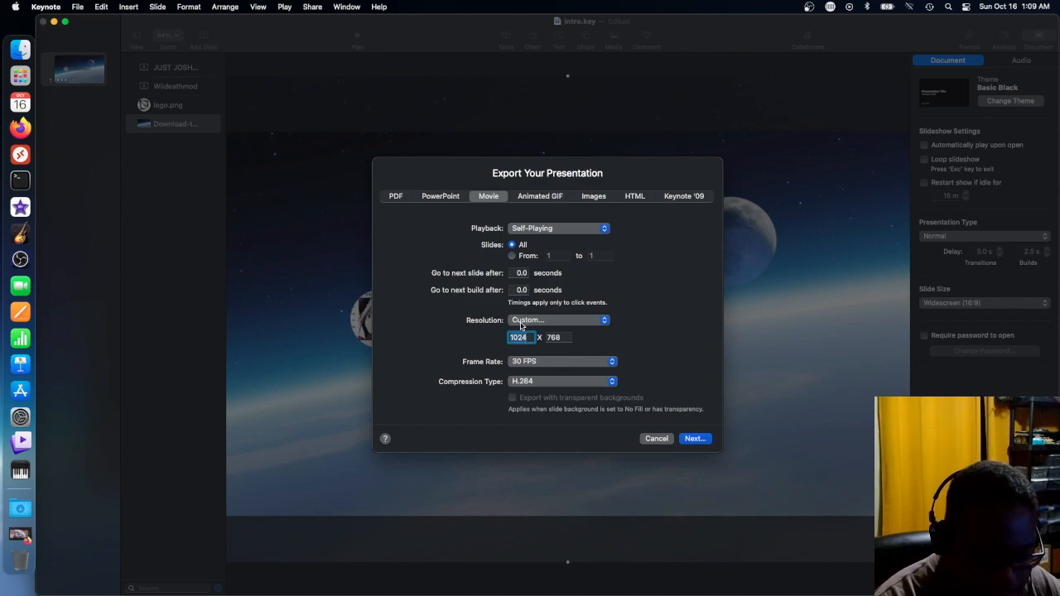
type("1920")
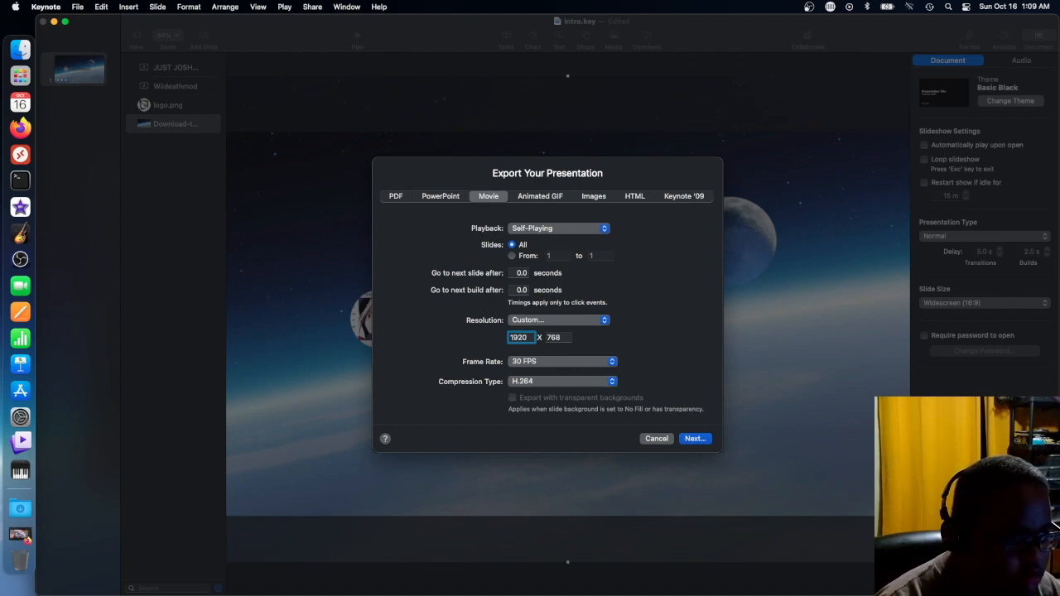
double_click(559, 338)
type("1080")
Set the frame rate to 60 FPS and the compression to Apple ProRes 4444, with transparent backgrounds turned off.
left_click(570, 361)
left_click(569, 361)
left_click(569, 361)
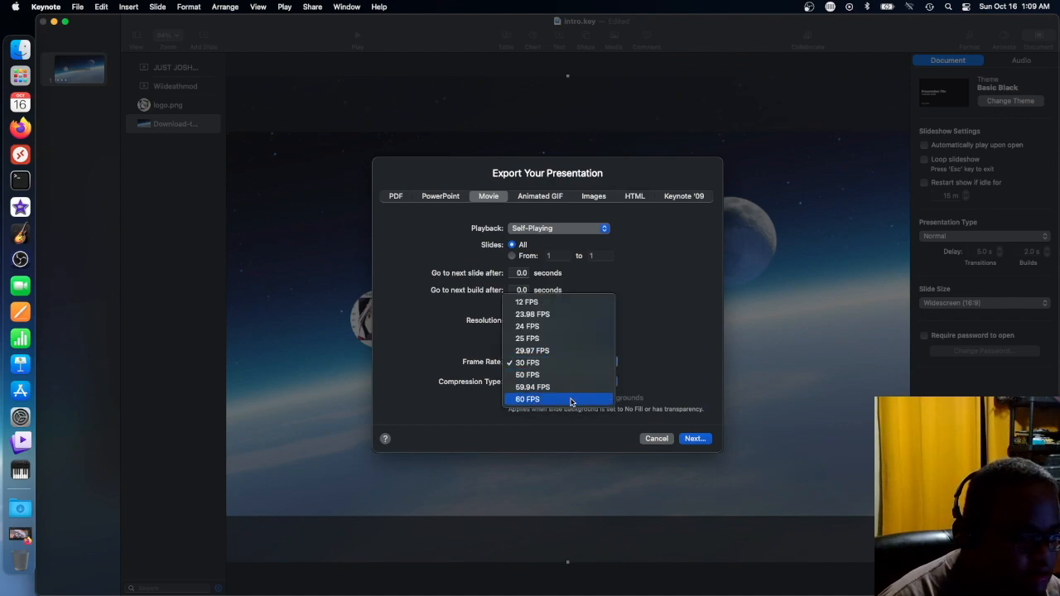
left_click(571, 399)
left_click(566, 381)
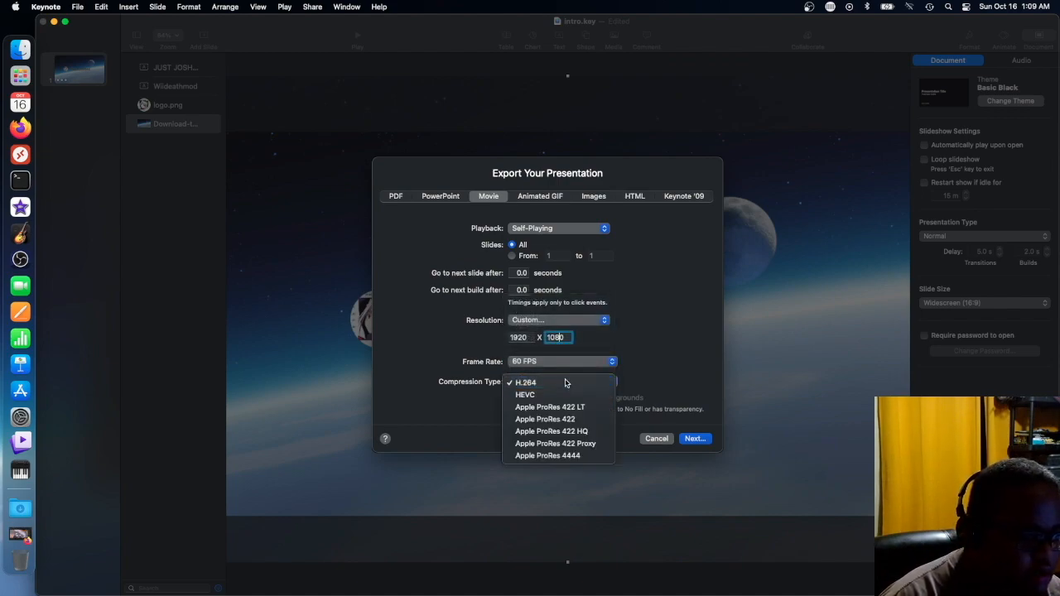
left_click(567, 455)
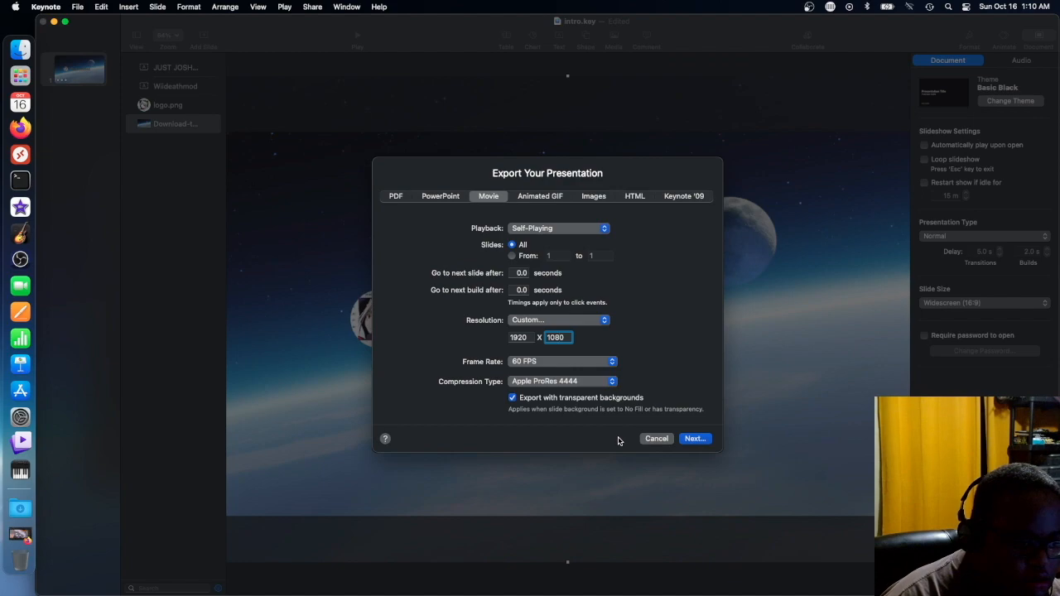
left_click(511, 397)
left_click(512, 398)
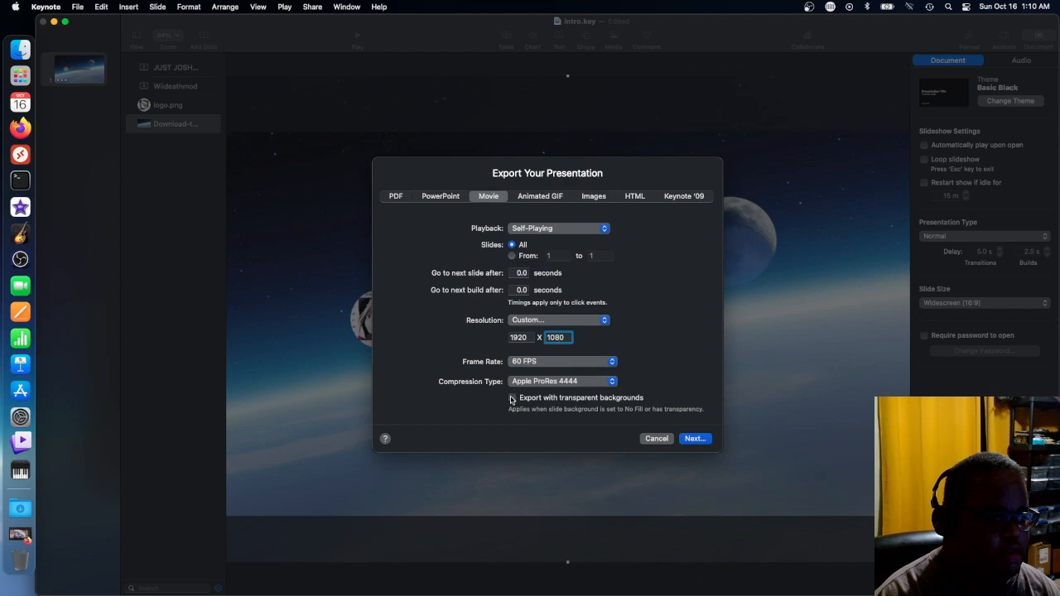
Export the movie to the Desktop under the file name intro start.mov.
left_click(694, 439)
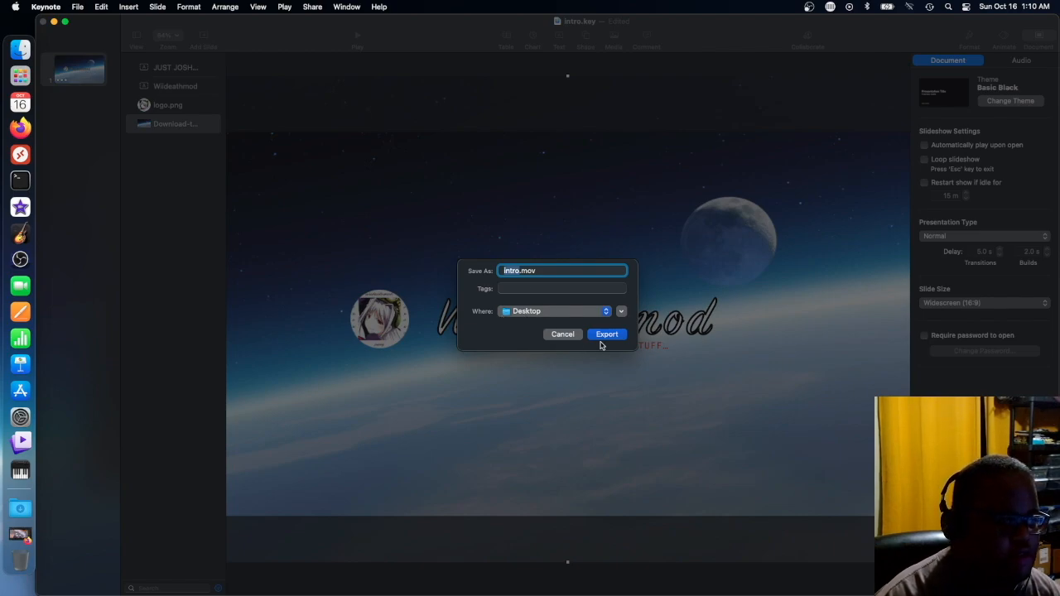
left_click(517, 274)
type("start")
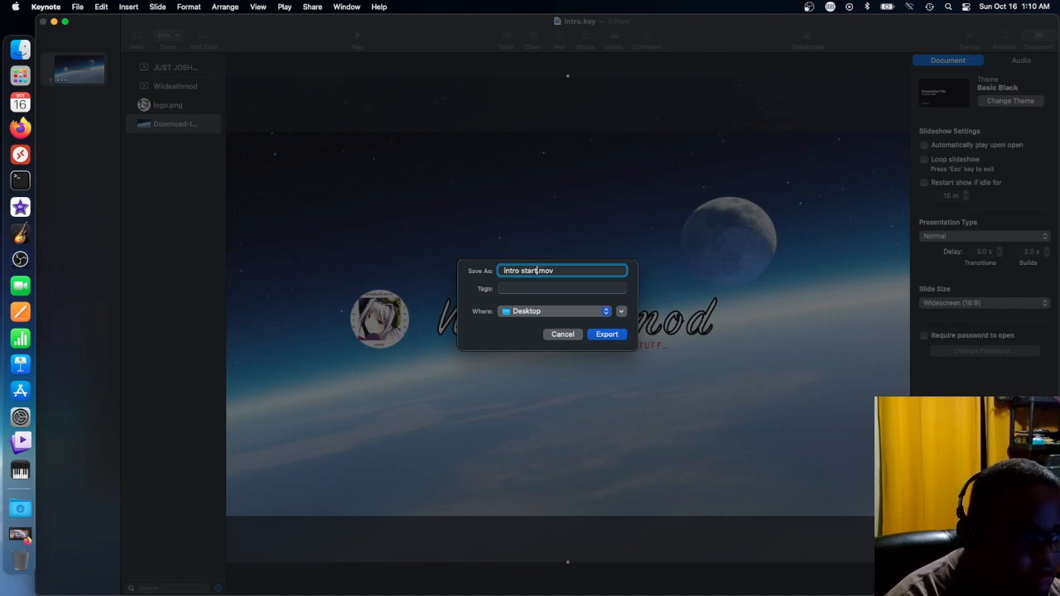
left_click(592, 337)
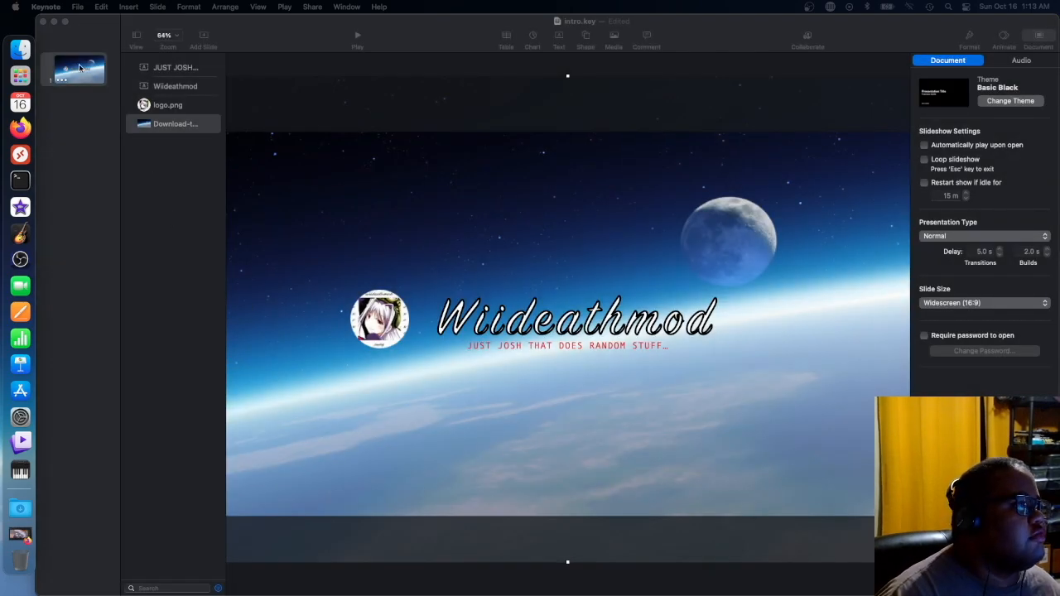
Minimize the presentation window and open the exported intro start.mov from the desktop in VLC media player.
left_click(54, 22)
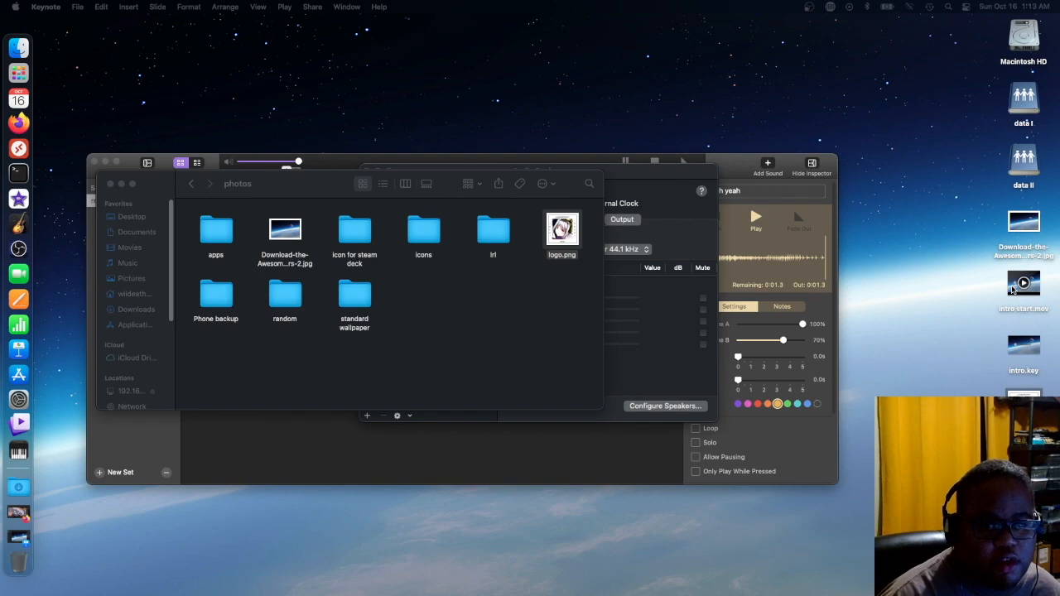
right_click(1012, 288)
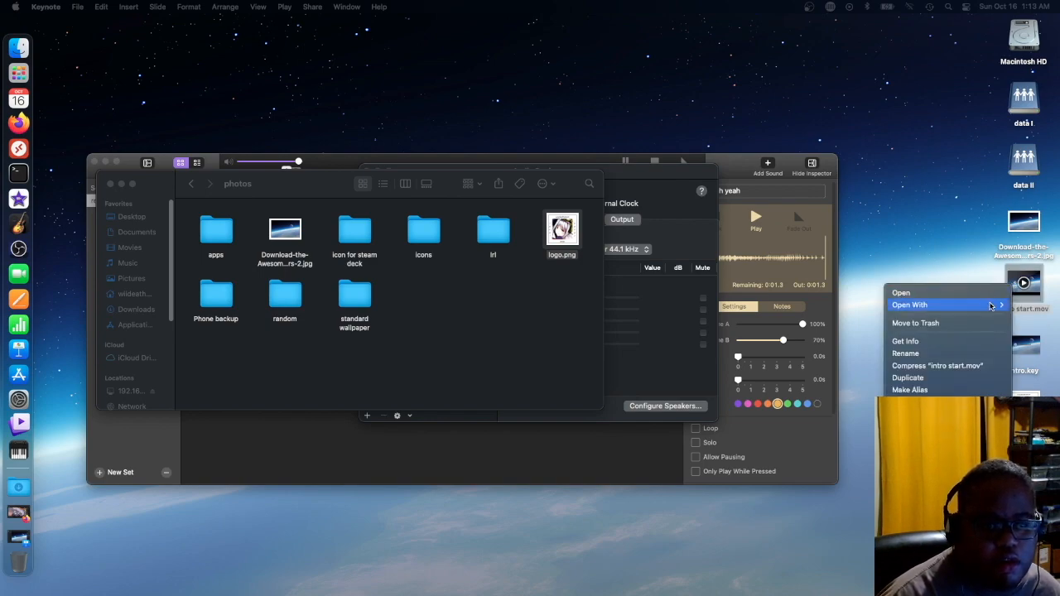
mouse_move(985, 306)
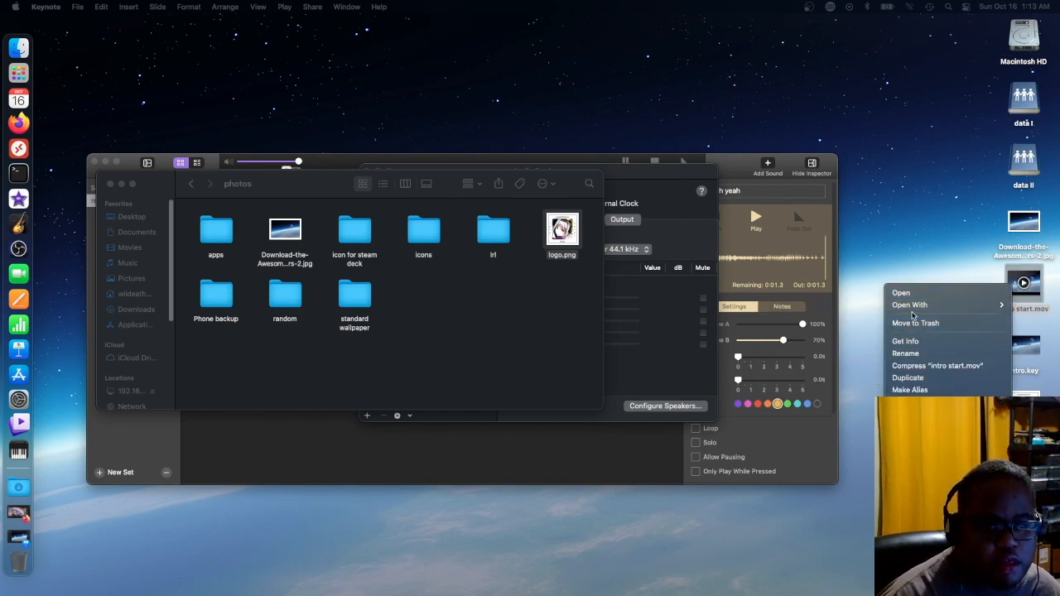
left_click(826, 349)
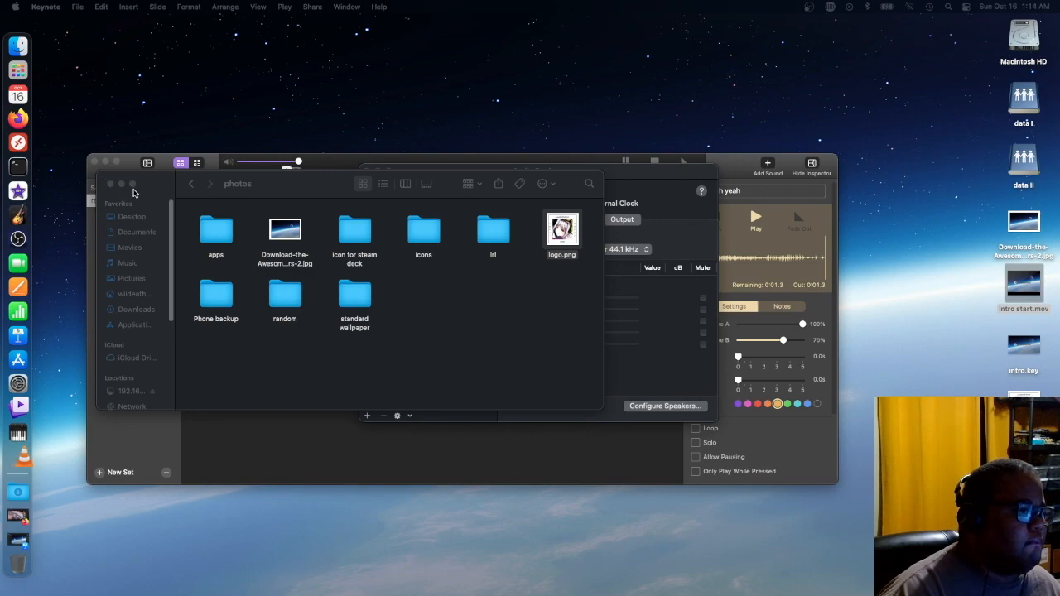
Go back from the photos folder to the document folder in Finder and minimize that window.
left_click(187, 188)
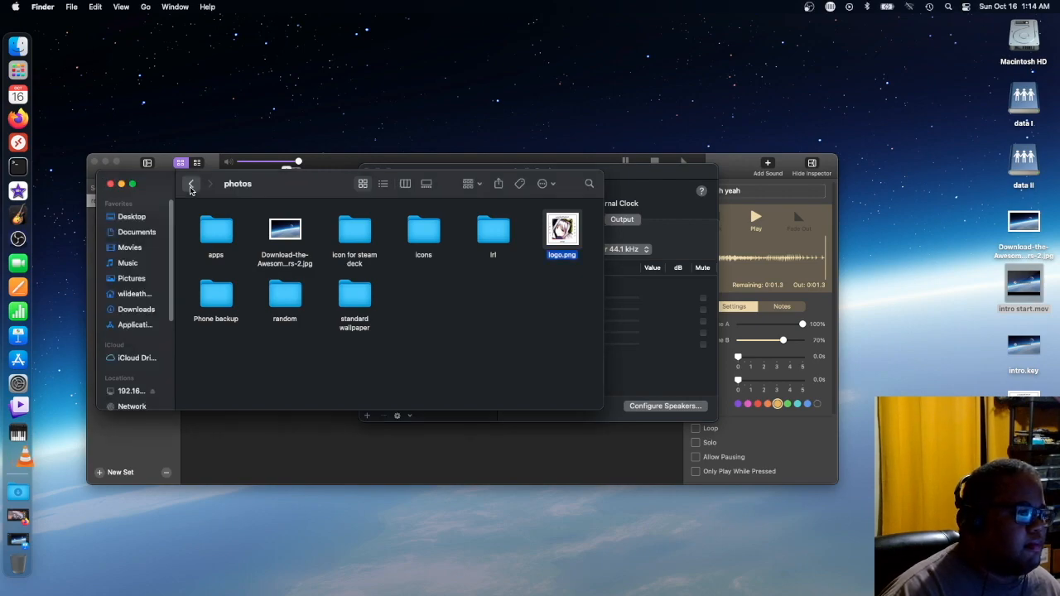
left_click(190, 189)
left_click(192, 187)
left_click(193, 190)
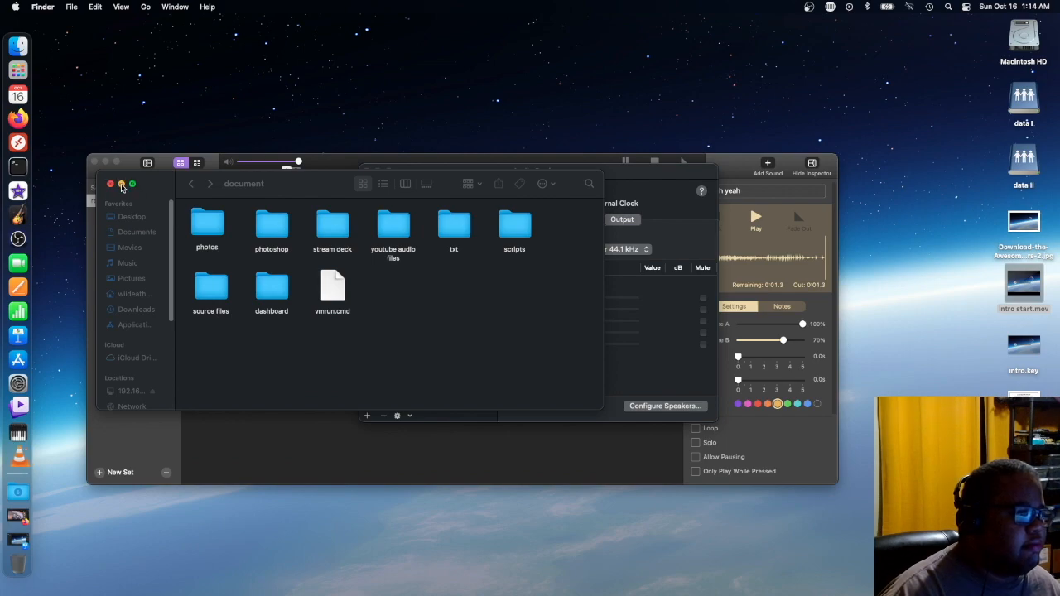
left_click(120, 184)
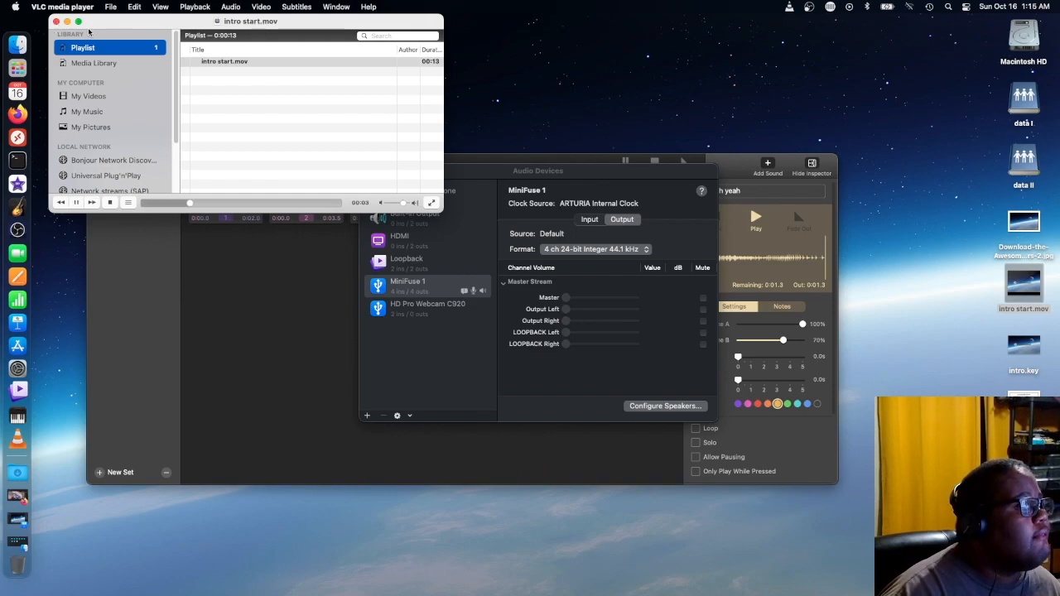
Play intro start.mov from the VLC playlist, and play the same movie in QuickTime Player to review the exported animation.
left_click(202, 63)
double_click(202, 63)
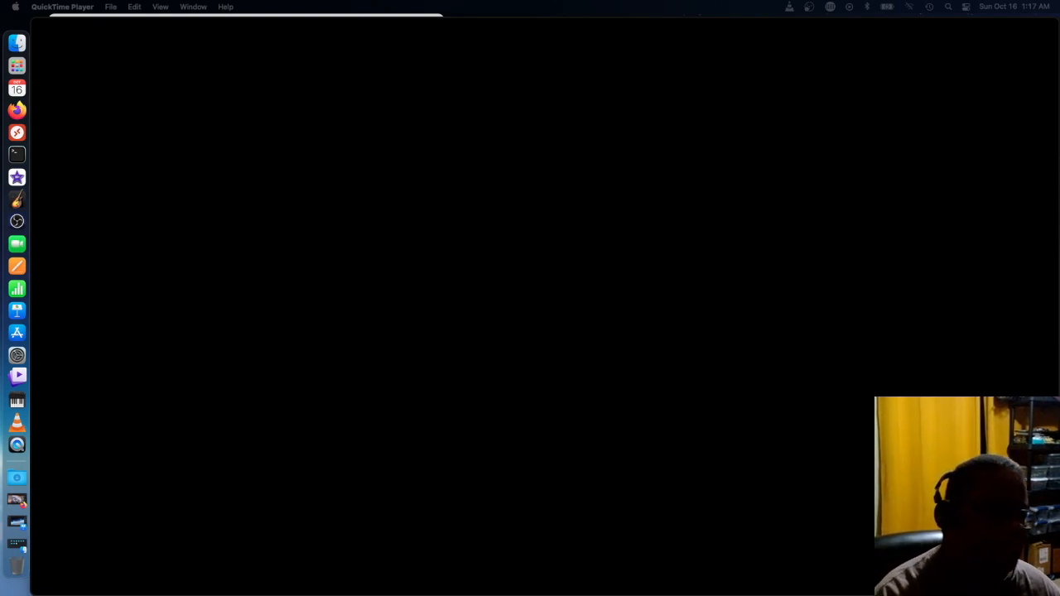
mouse_move(781, 480)
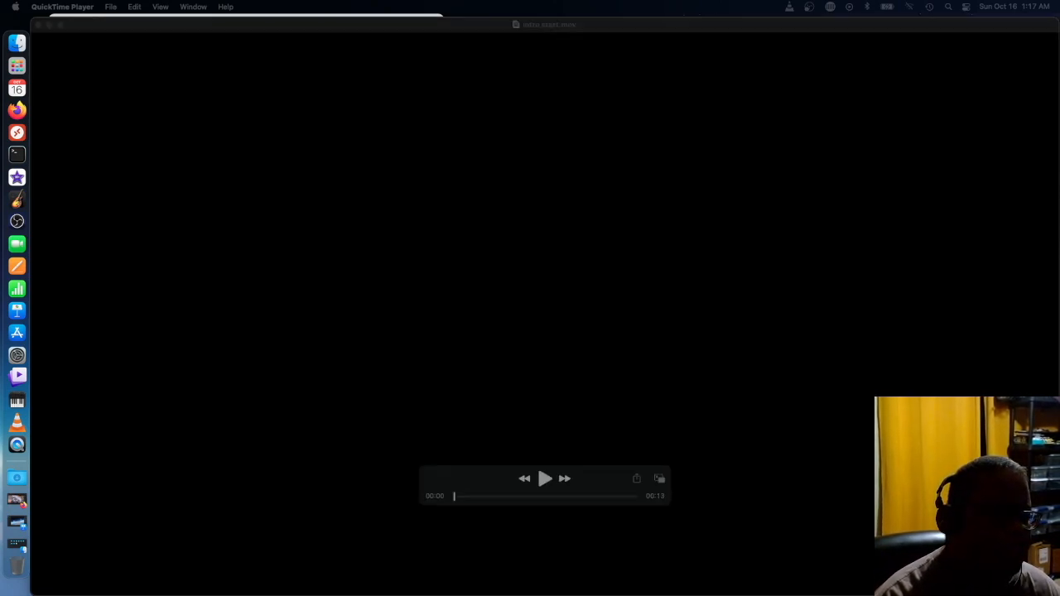
left_click(544, 480)
left_click(544, 481)
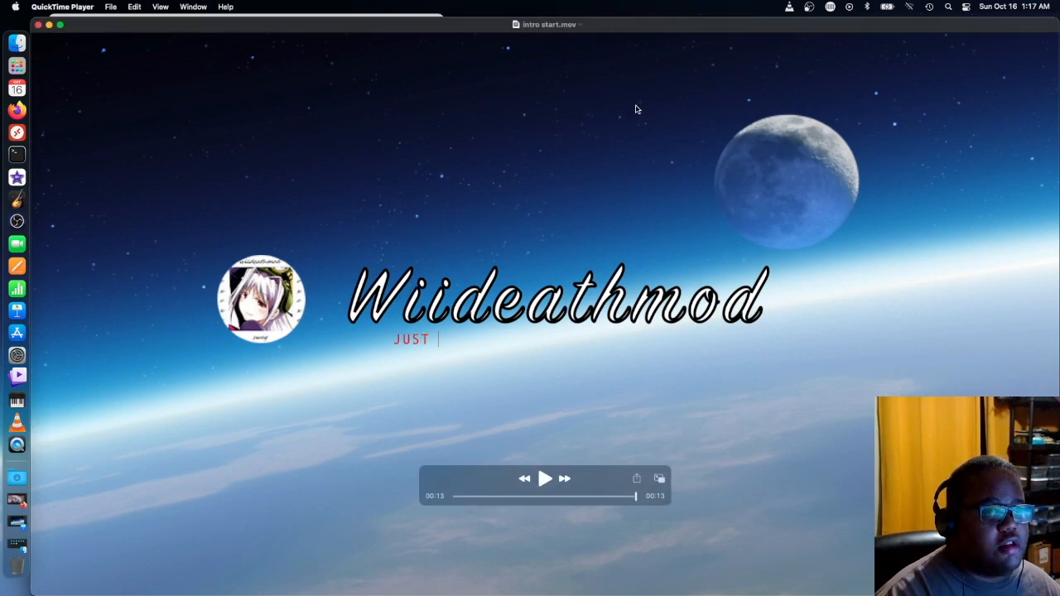
Quit VLC media player while keeping the movie open in QuickTime Player.
left_click(790, 10)
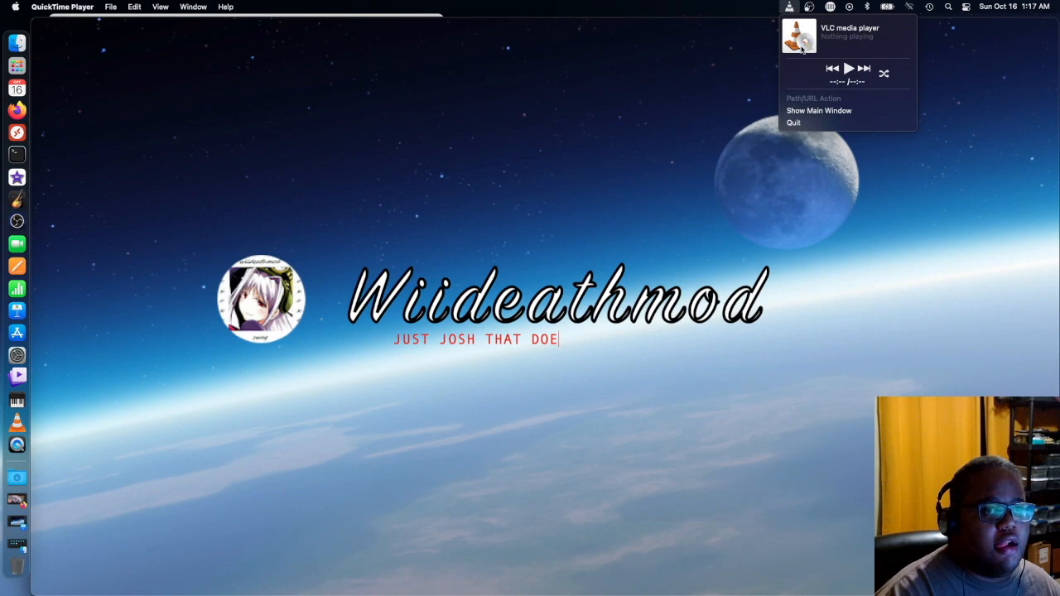
left_click(794, 122)
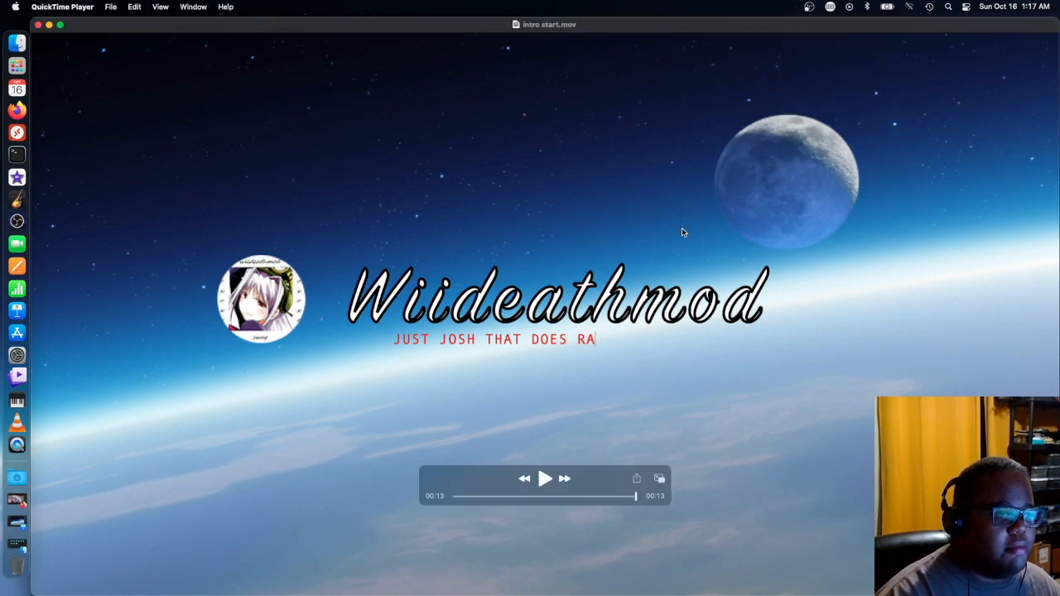